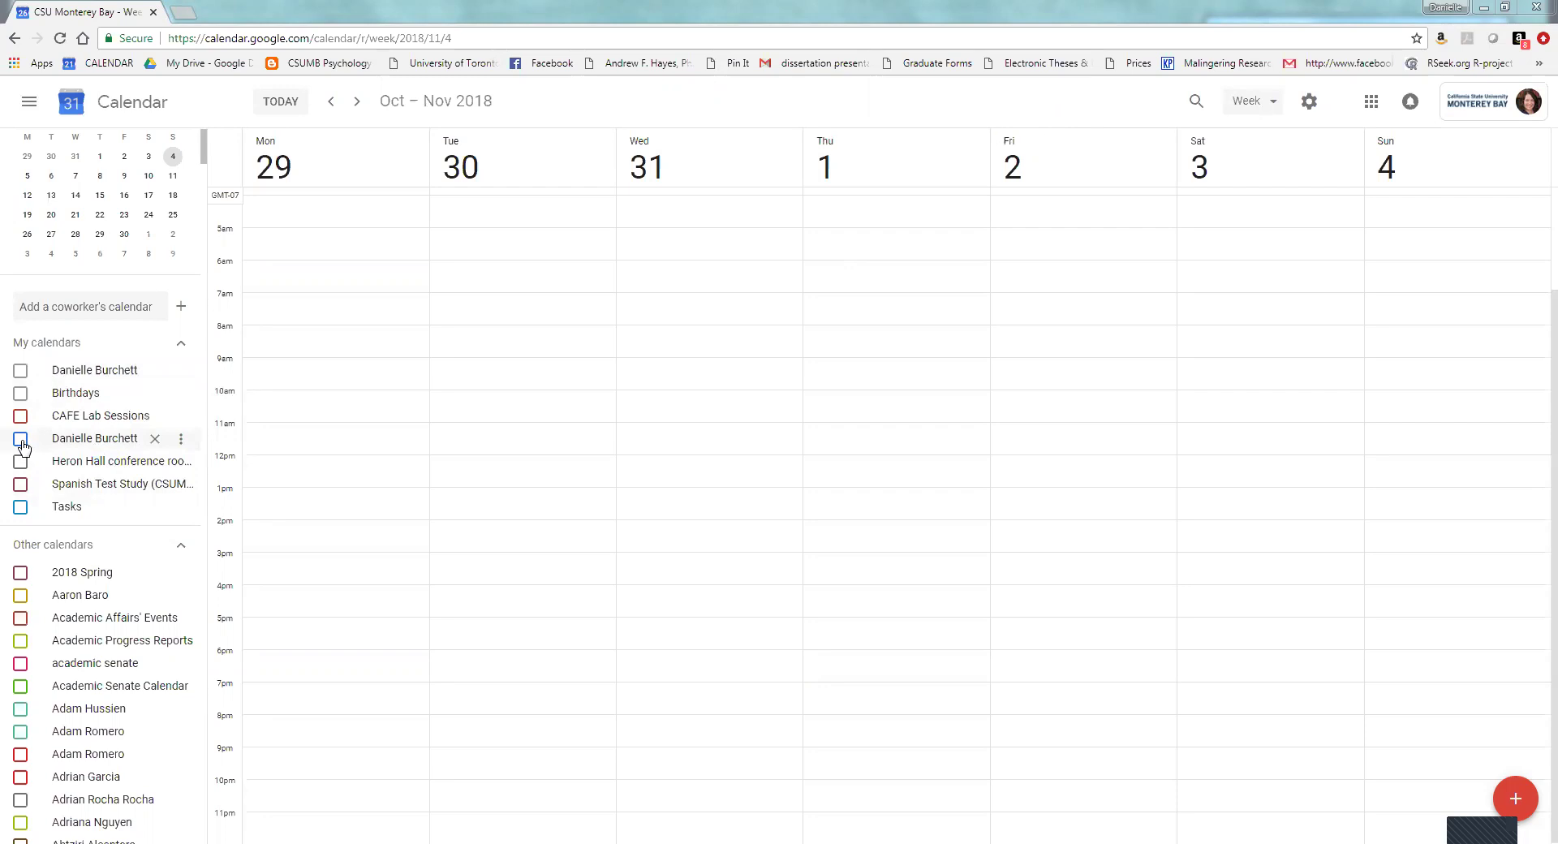
- Go to the week of October 15, 2018 and display the blue calendar named after the account owner
left_click(330, 107)
left_click(330, 108)
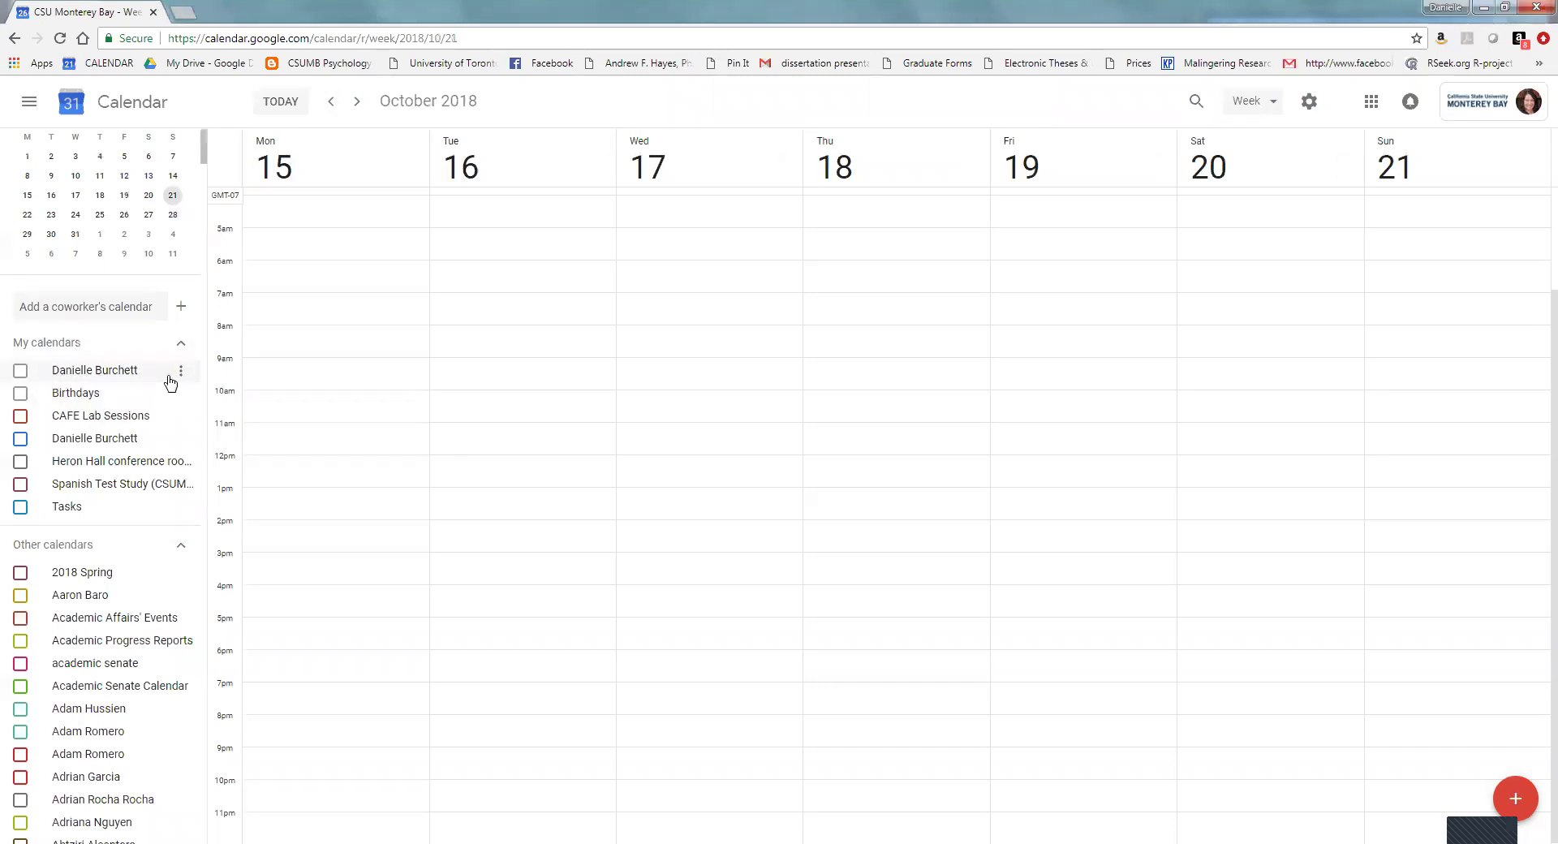
left_click(20, 438)
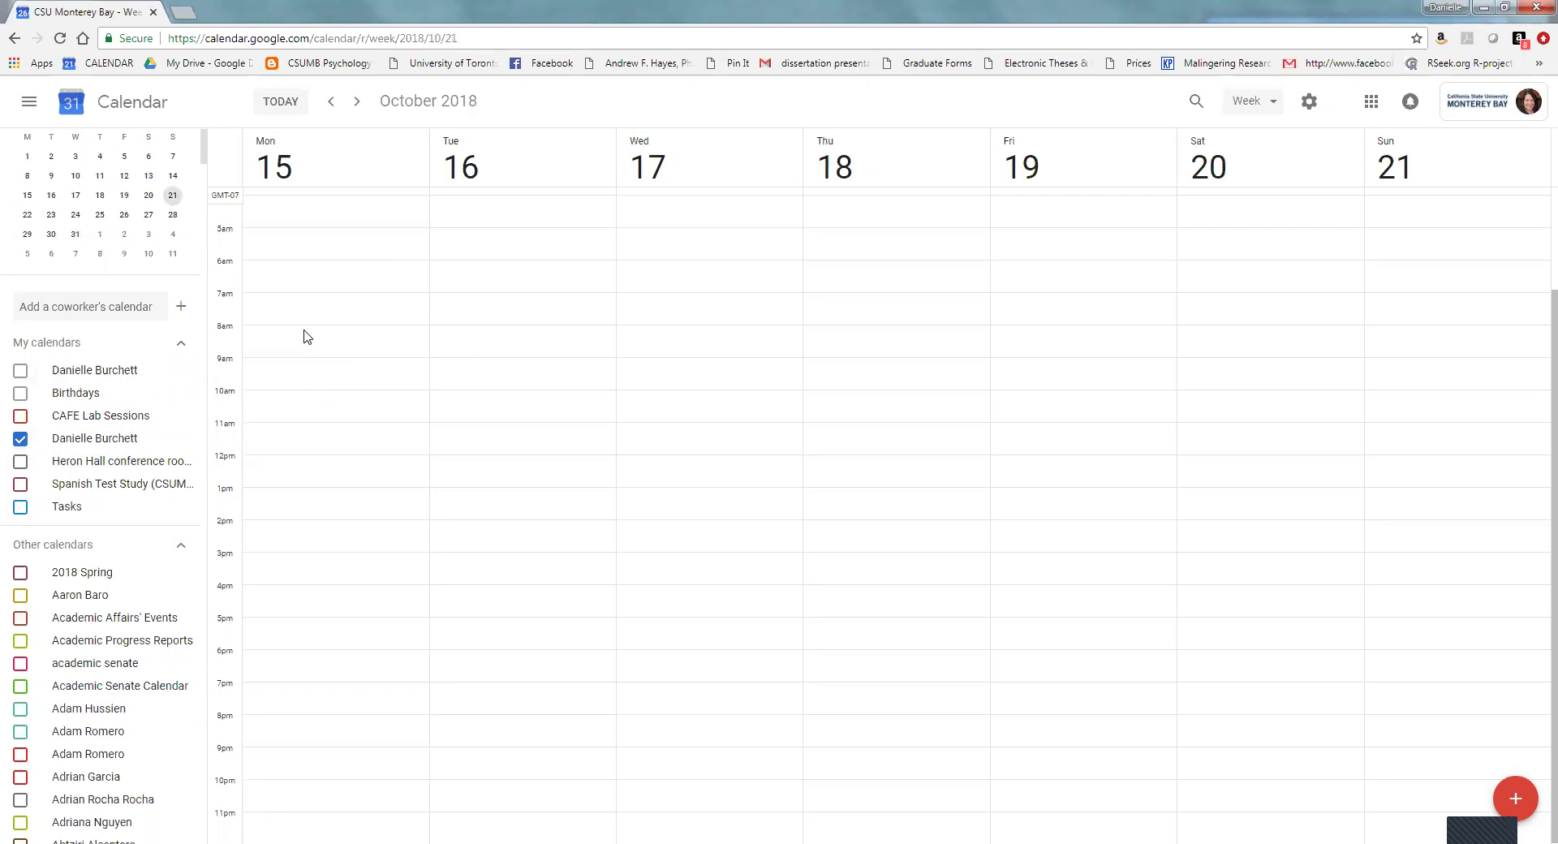
- Create an event on Monday, October 15 from 8:00am to 10:00am and open its full editing options
left_click_drag(304, 336, 304, 385)
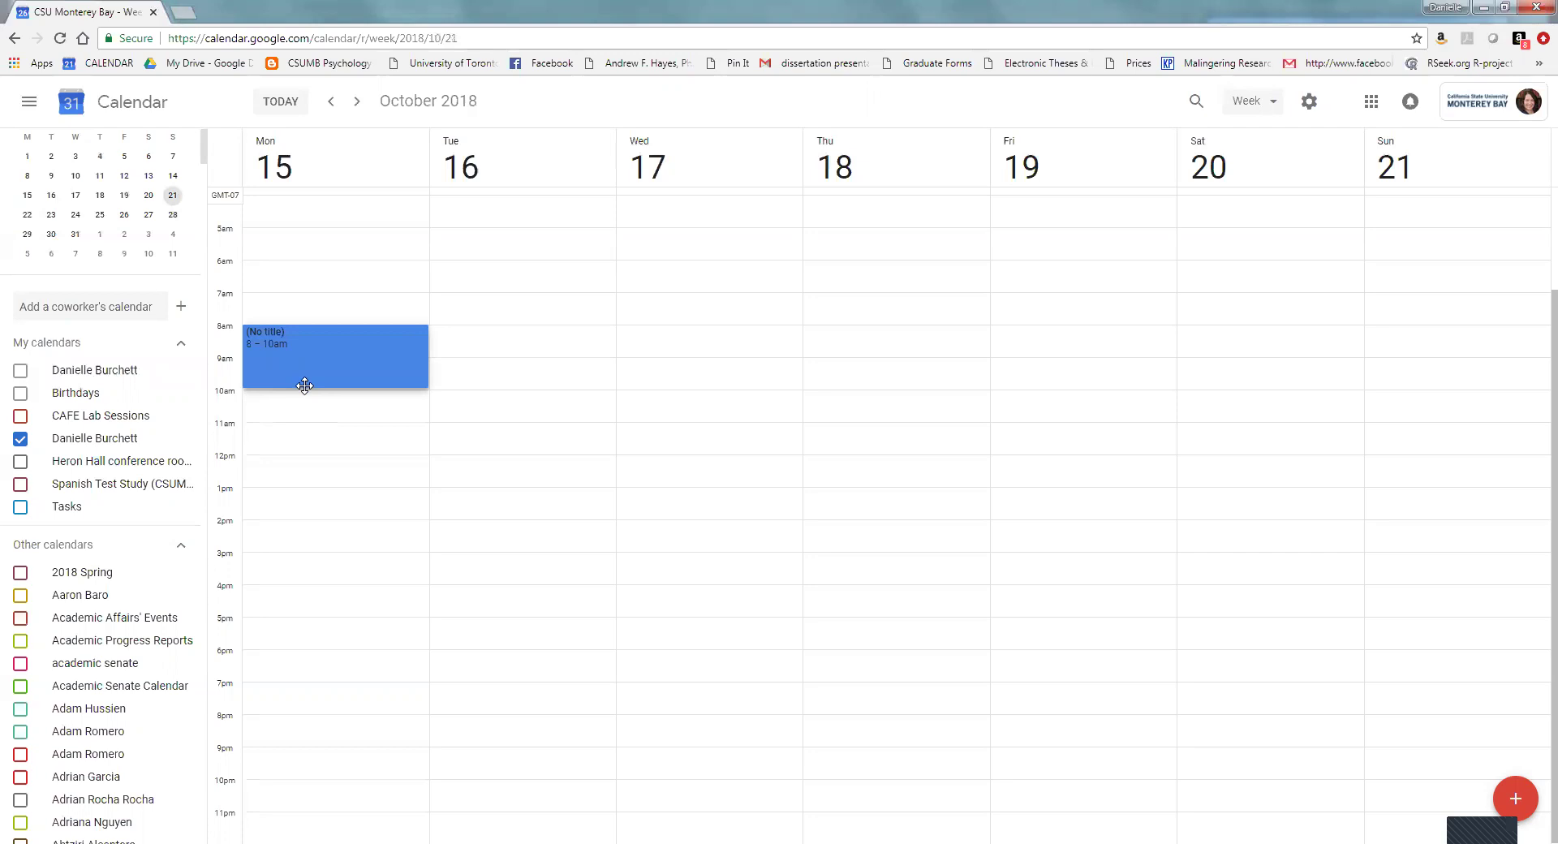
left_click_drag(304, 385, 304, 384)
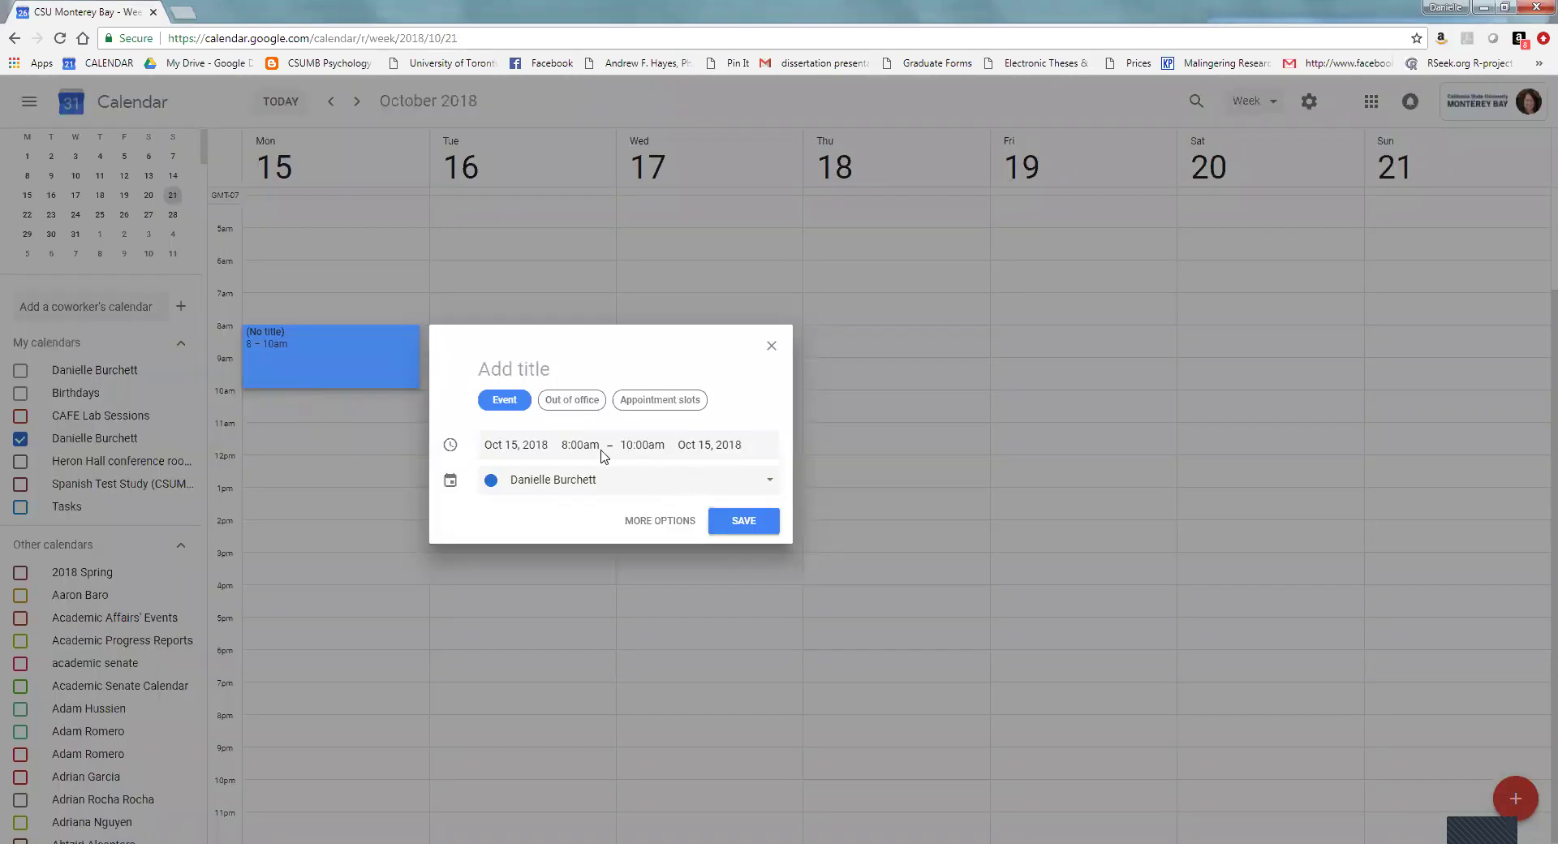
left_click(673, 526)
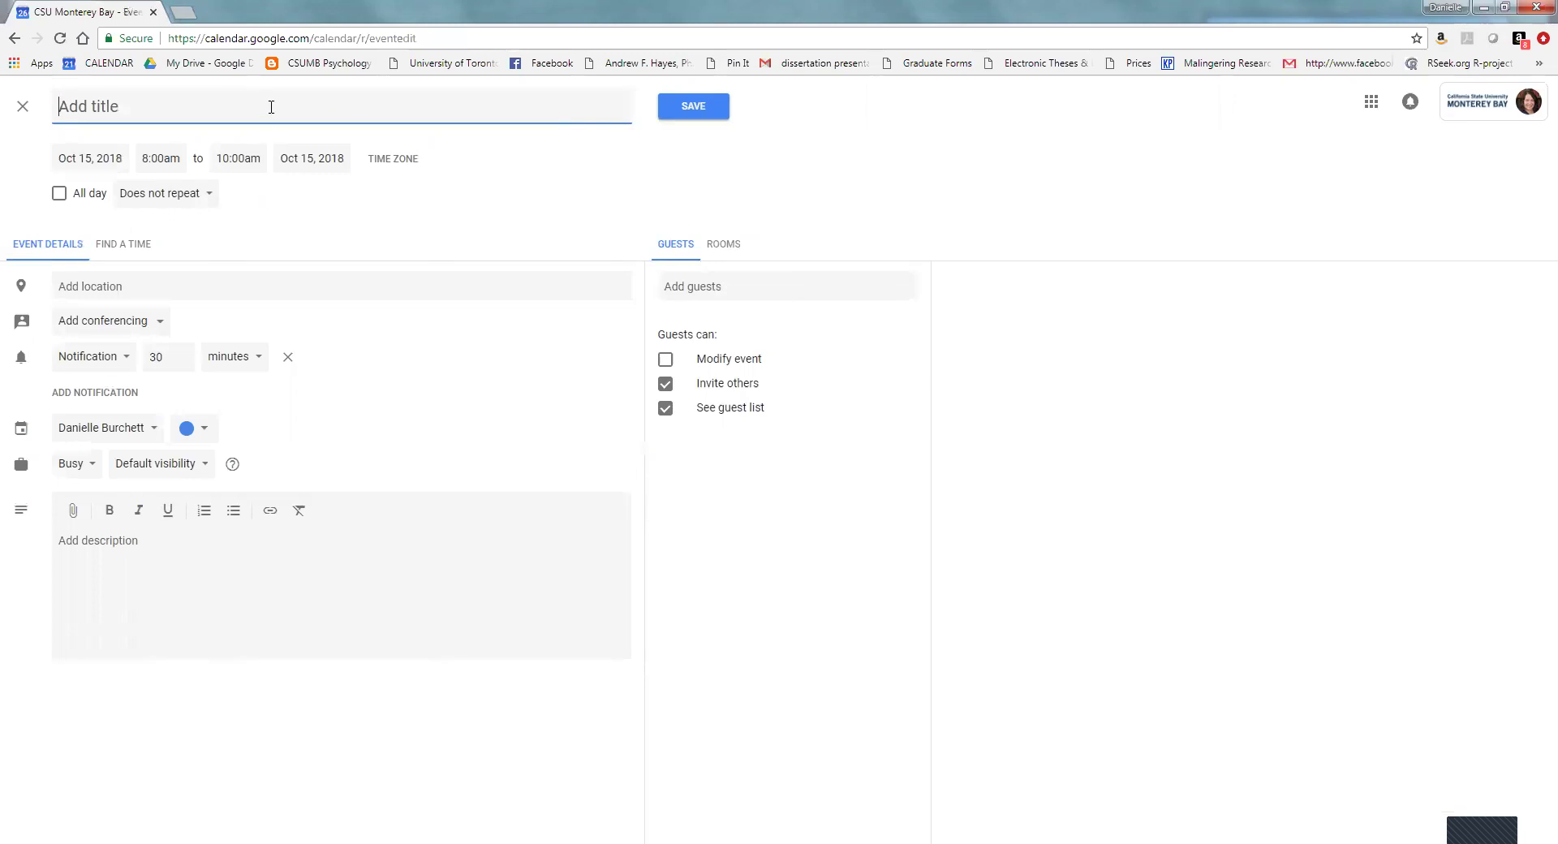
- Title the event PSY 302, set its location to Heron Hall, Room 160, and give it the salmon-pink colour
type("PSY 302")
left_click(239, 288)
type("Heron Hall, Room 160")
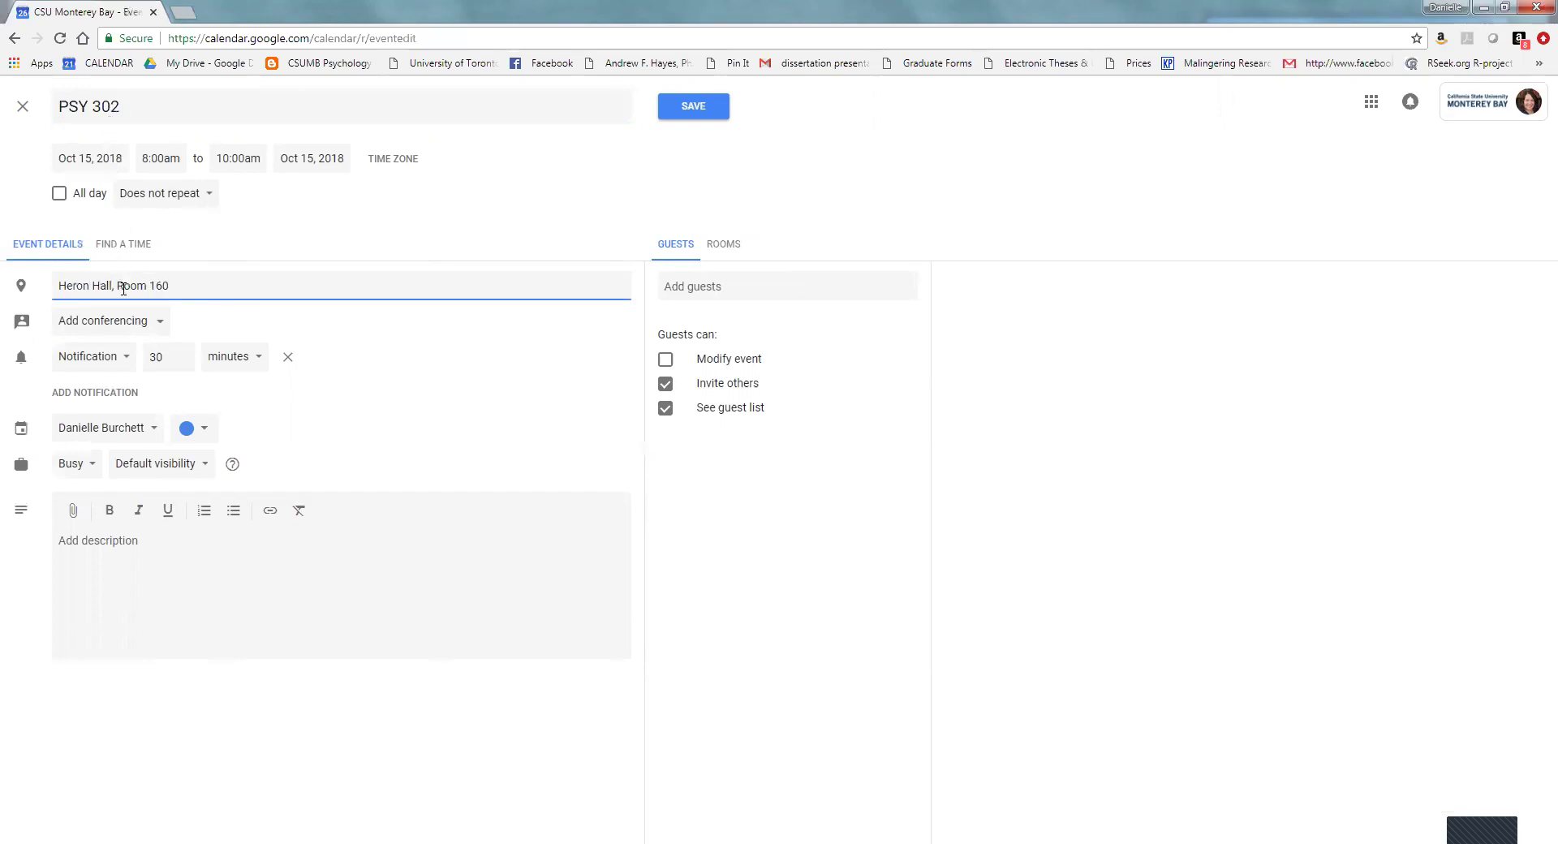
left_click(198, 427)
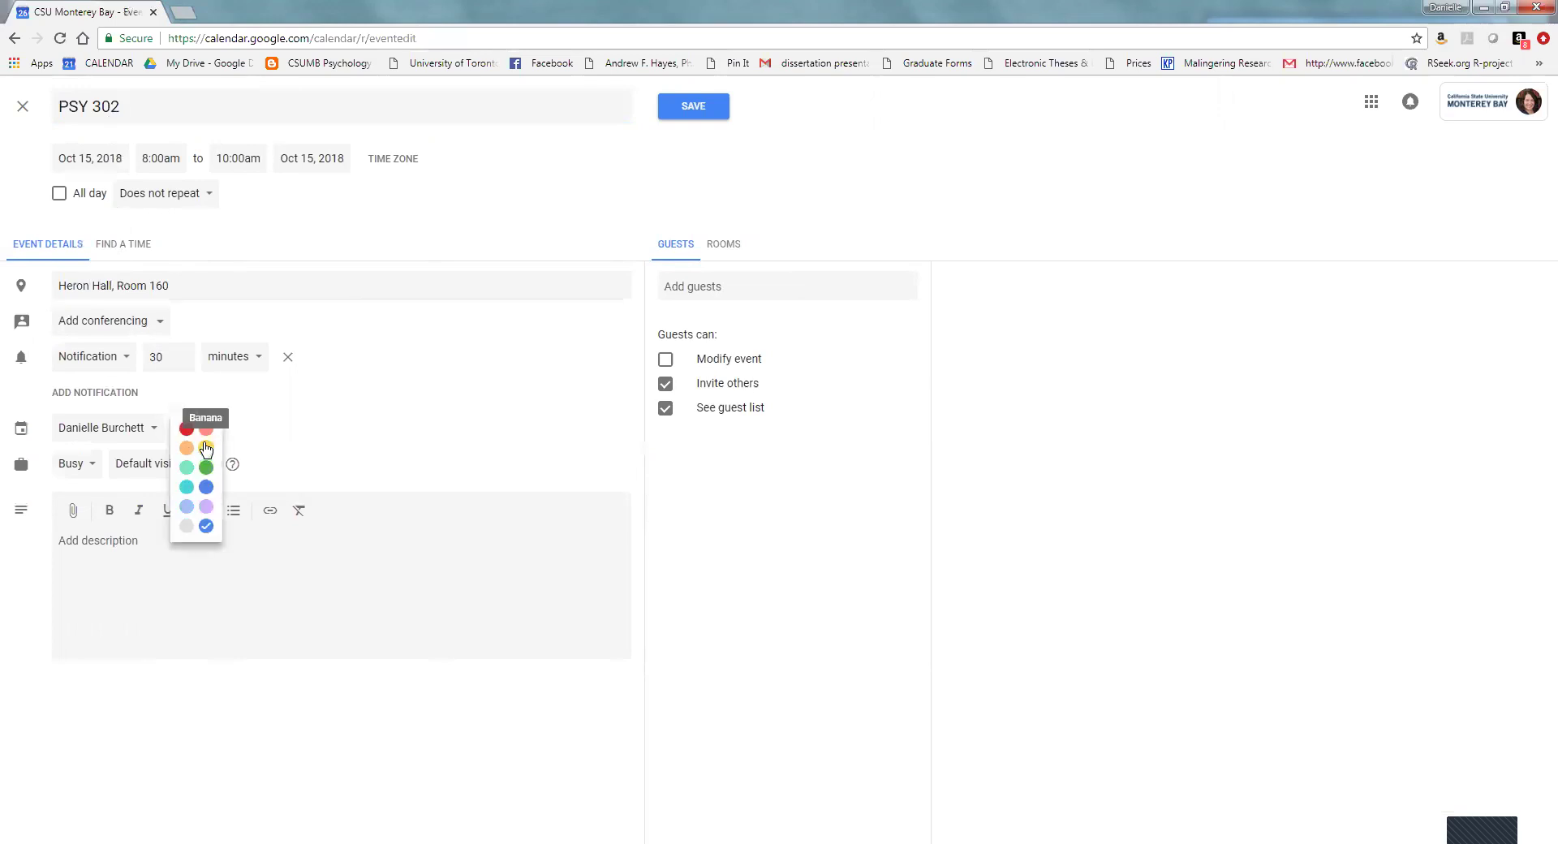
left_click(206, 427)
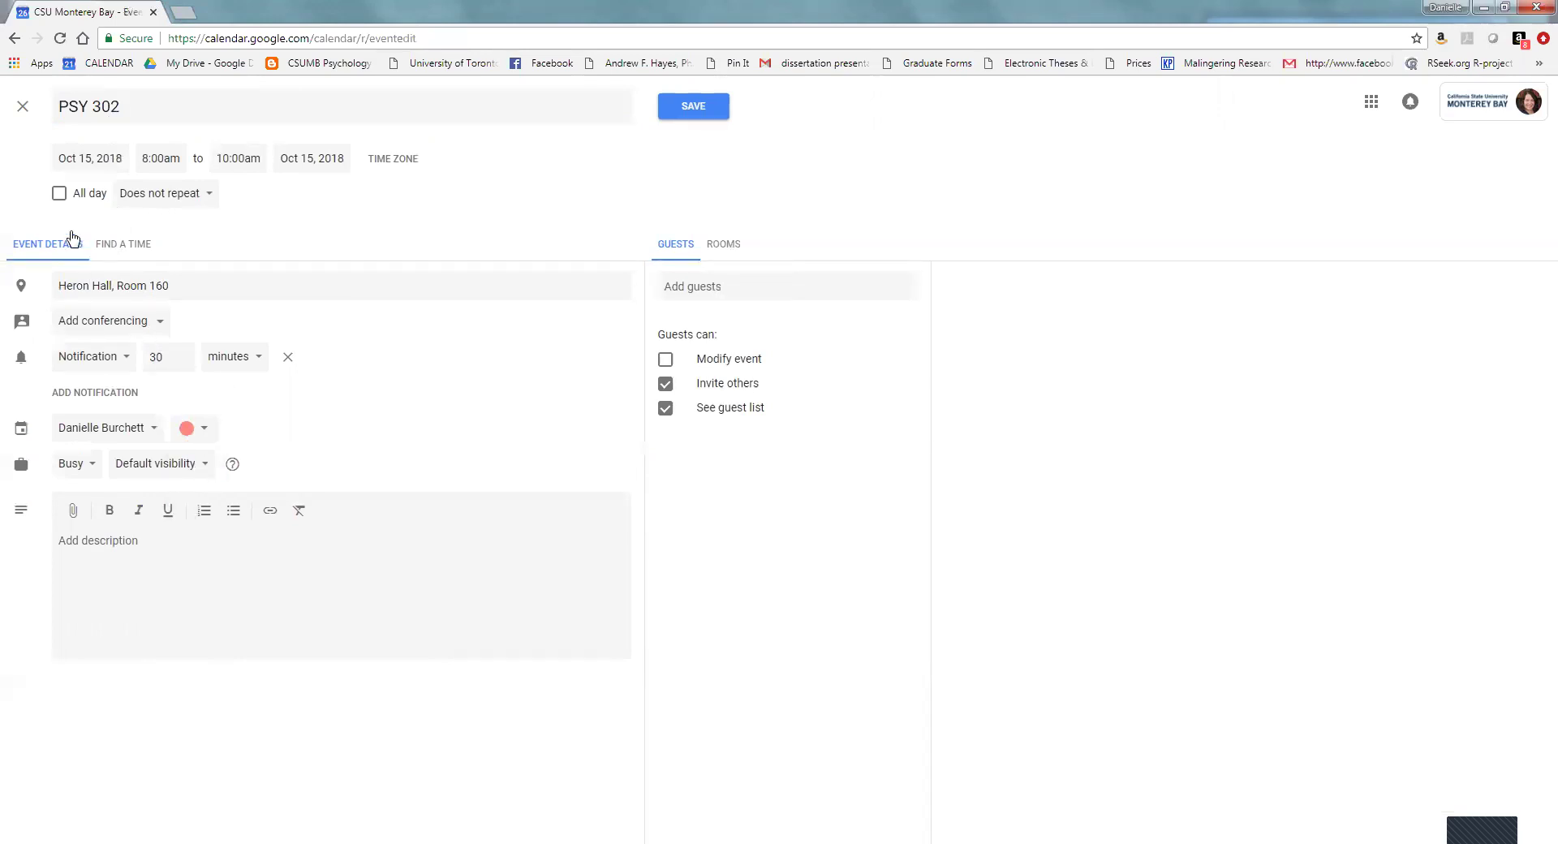
- Make PSY 302 repeat weekly on Monday and Wednesday until Dec 15, 2018, and save the event
left_click(152, 195)
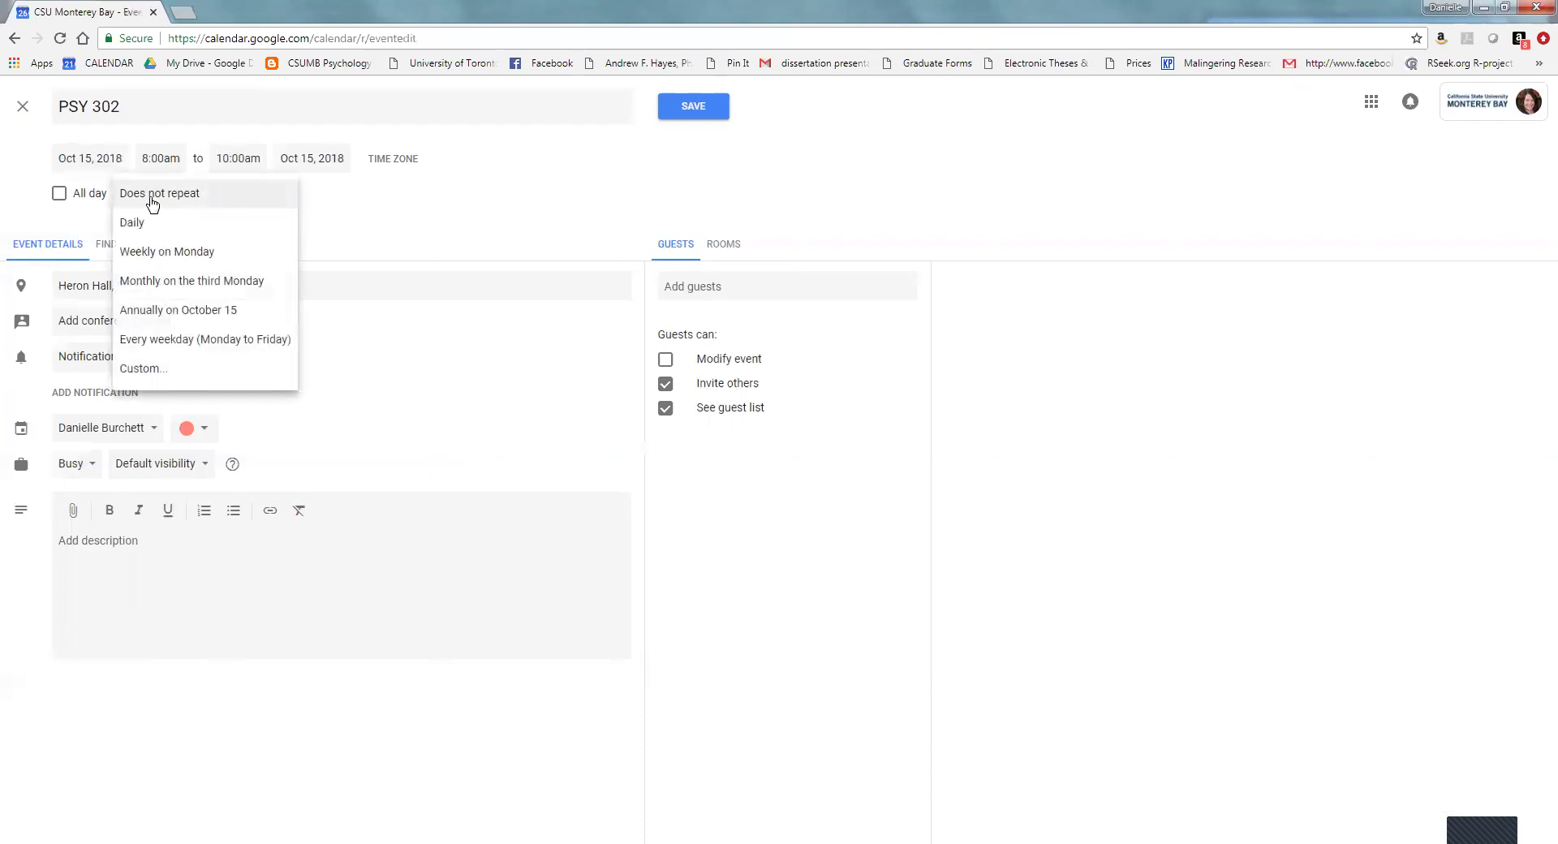
left_click(171, 376)
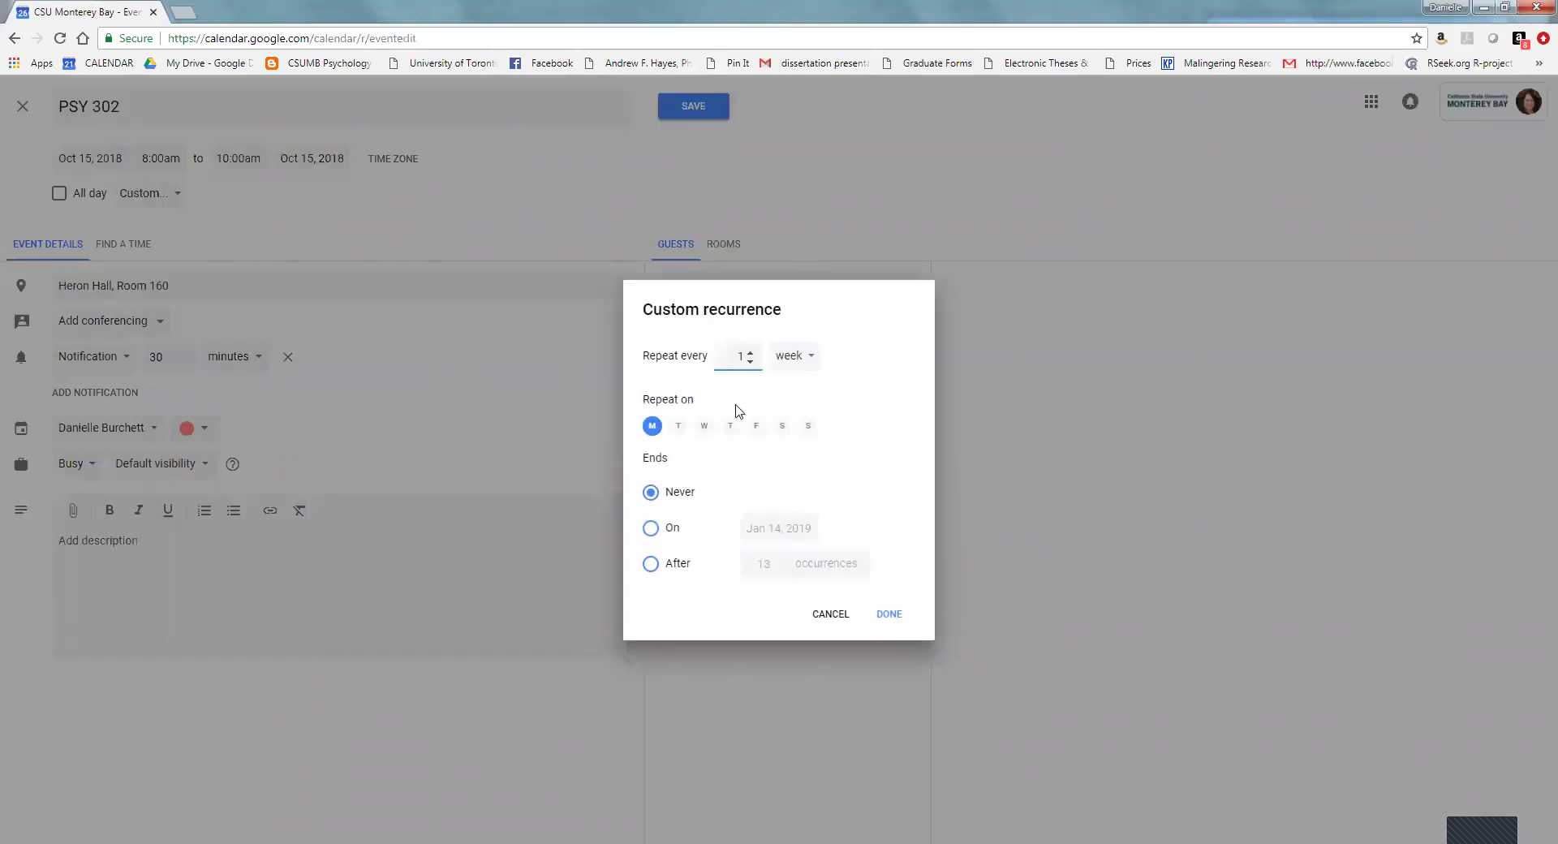
left_click(704, 427)
left_click(651, 528)
left_click(778, 528)
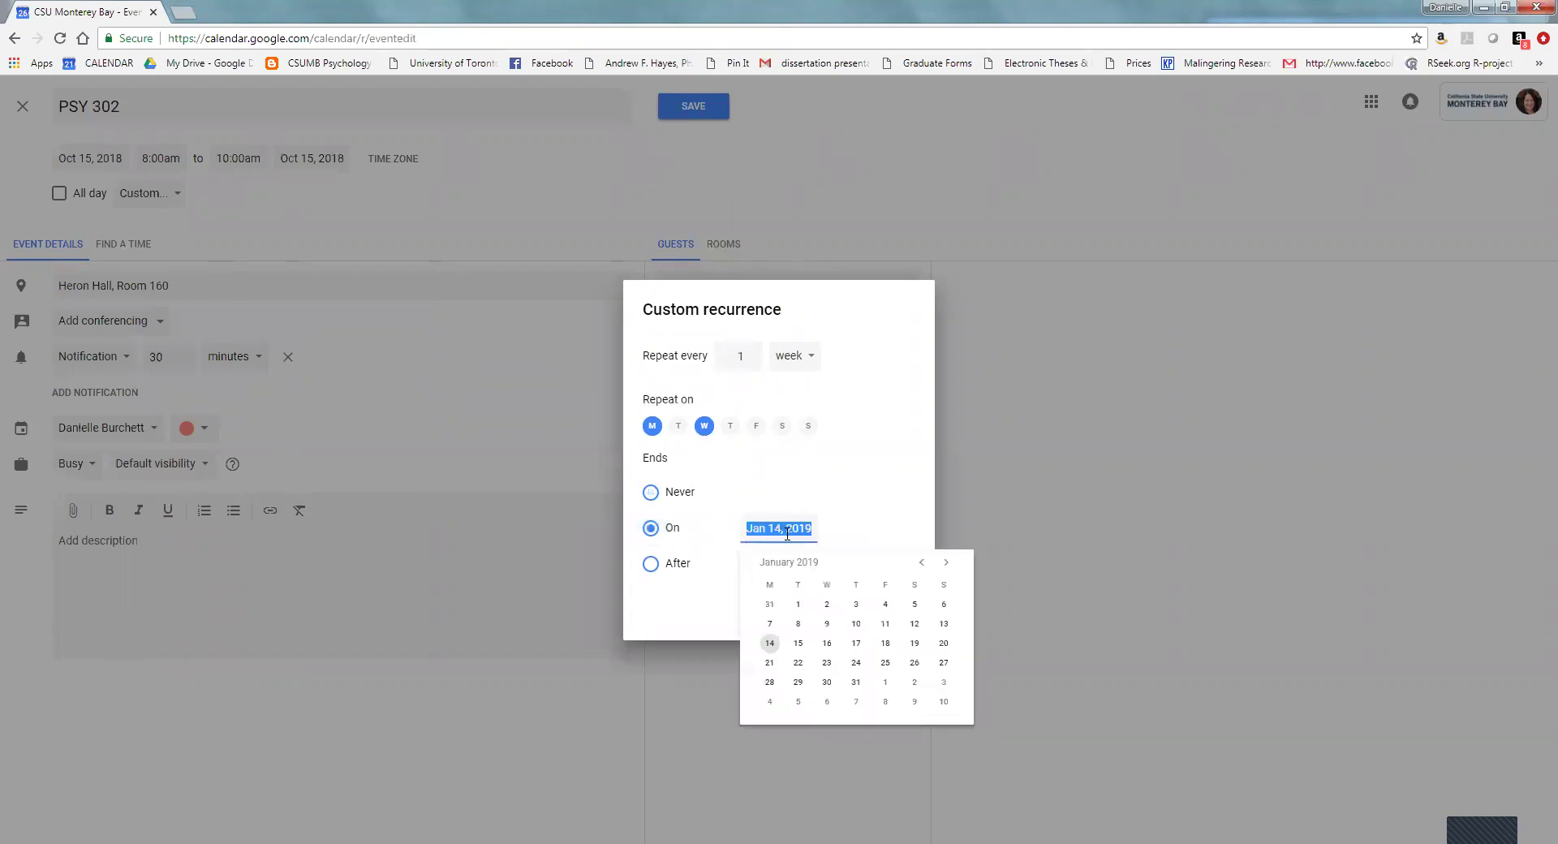
left_click(923, 564)
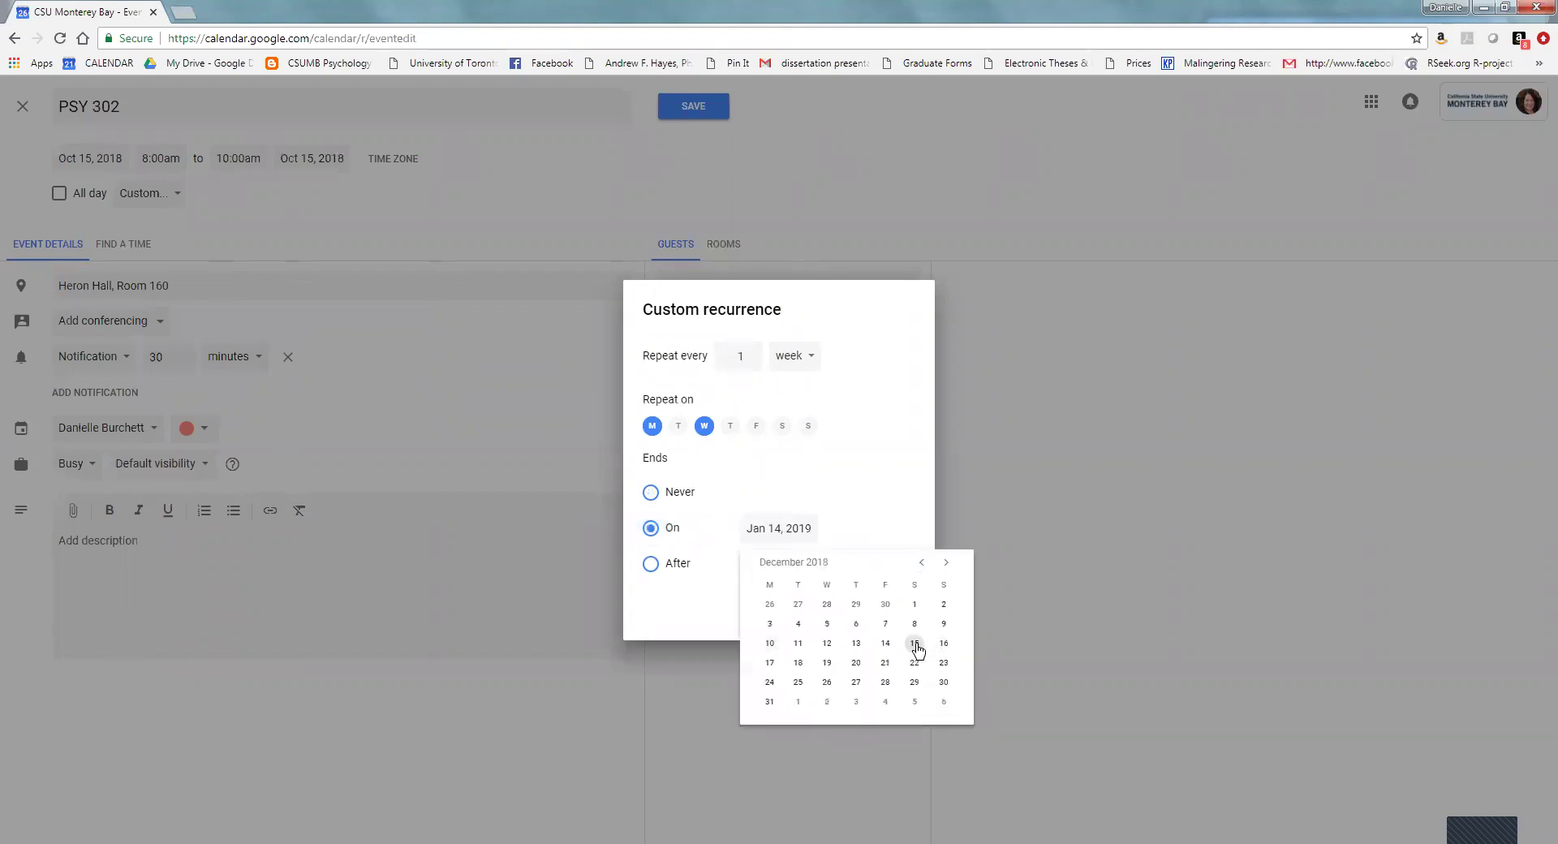
left_click(914, 643)
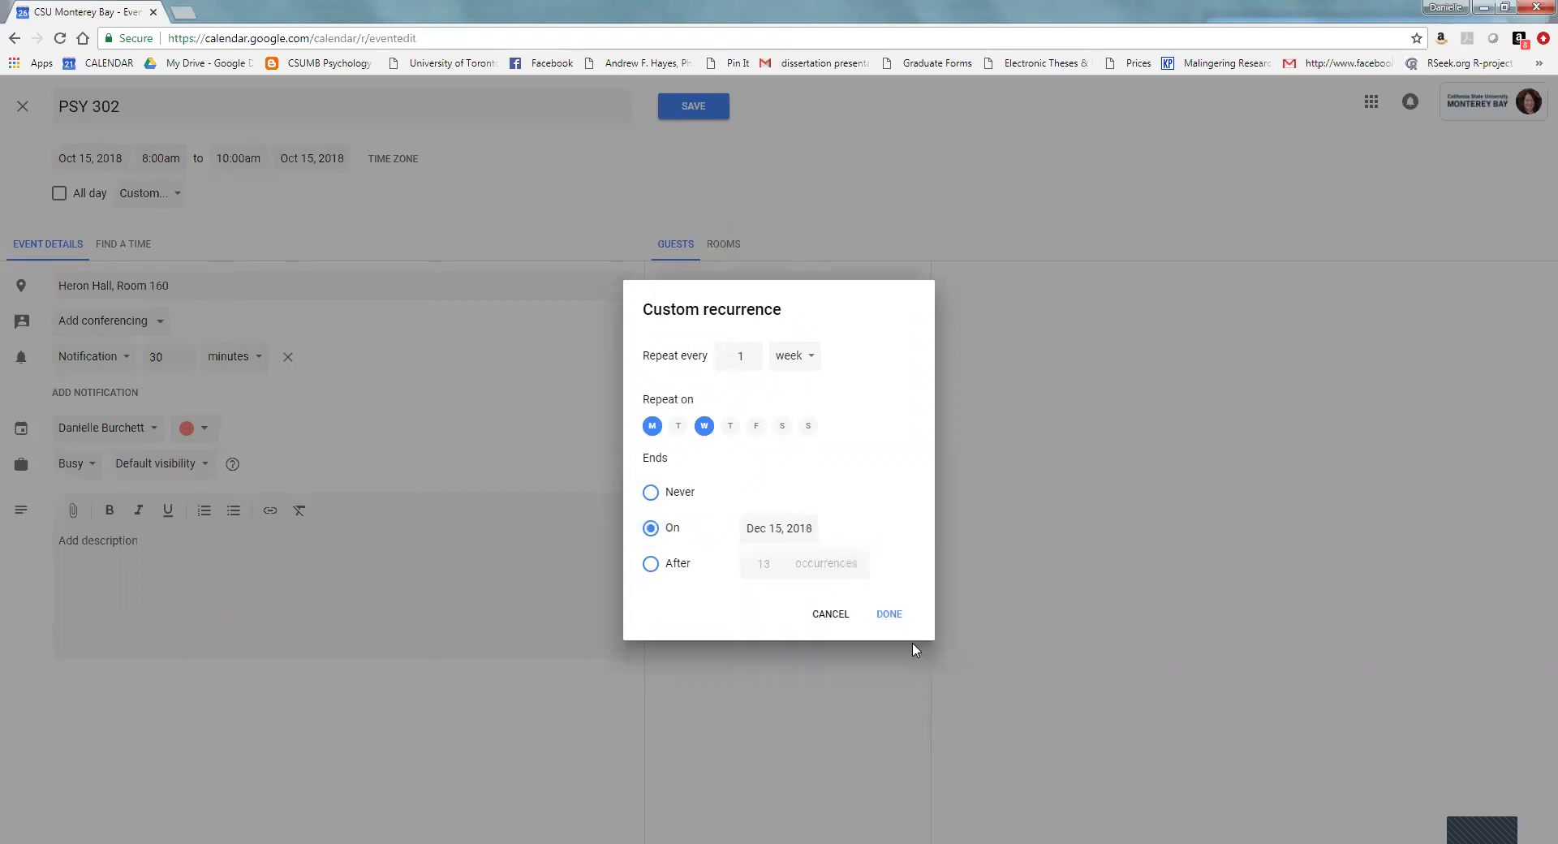
left_click(891, 618)
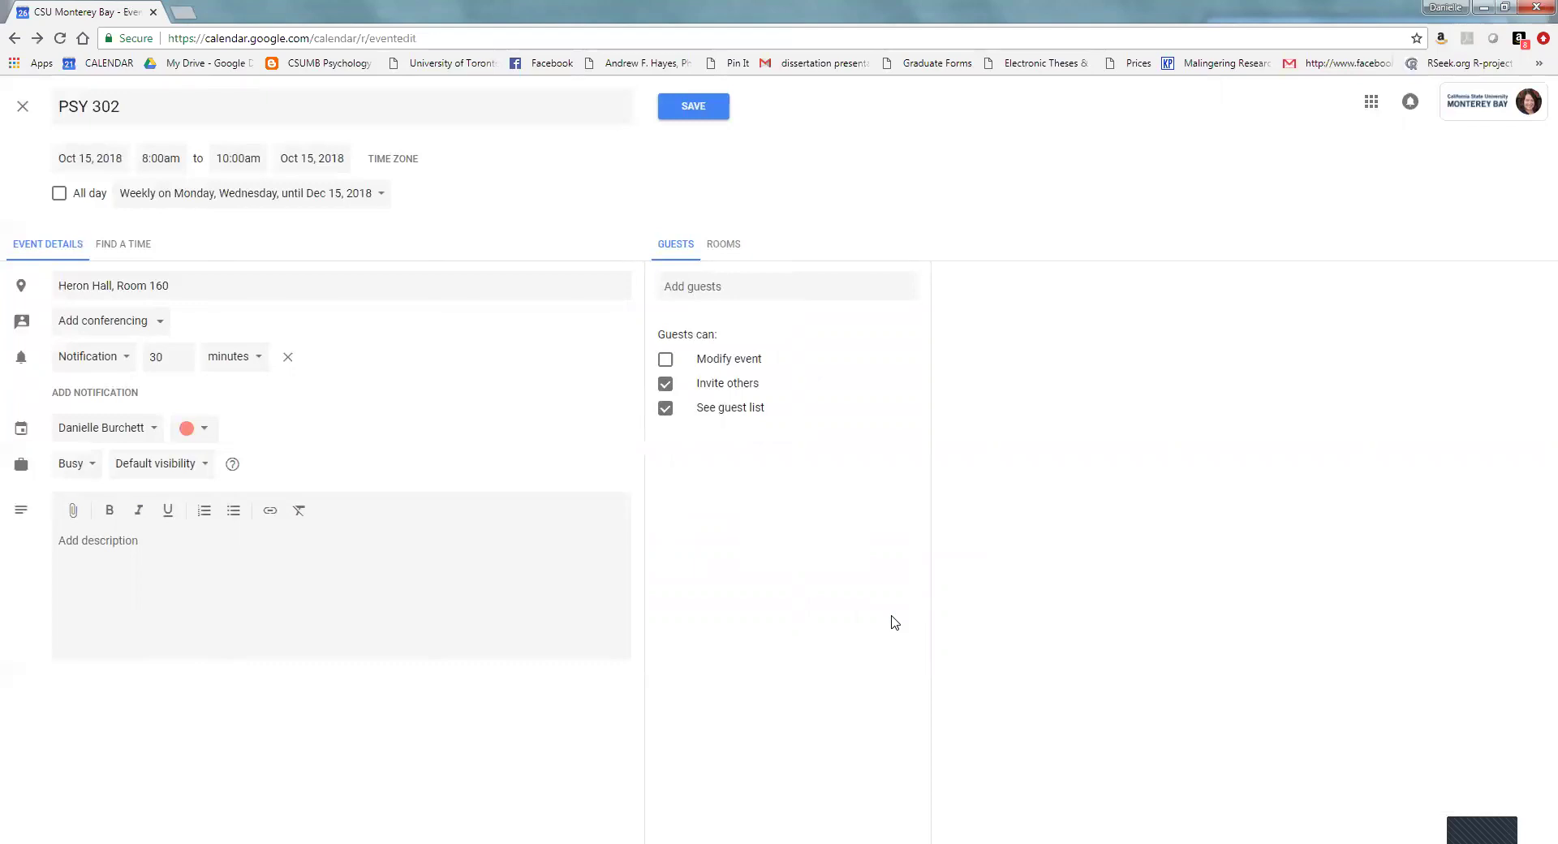
left_click(672, 113)
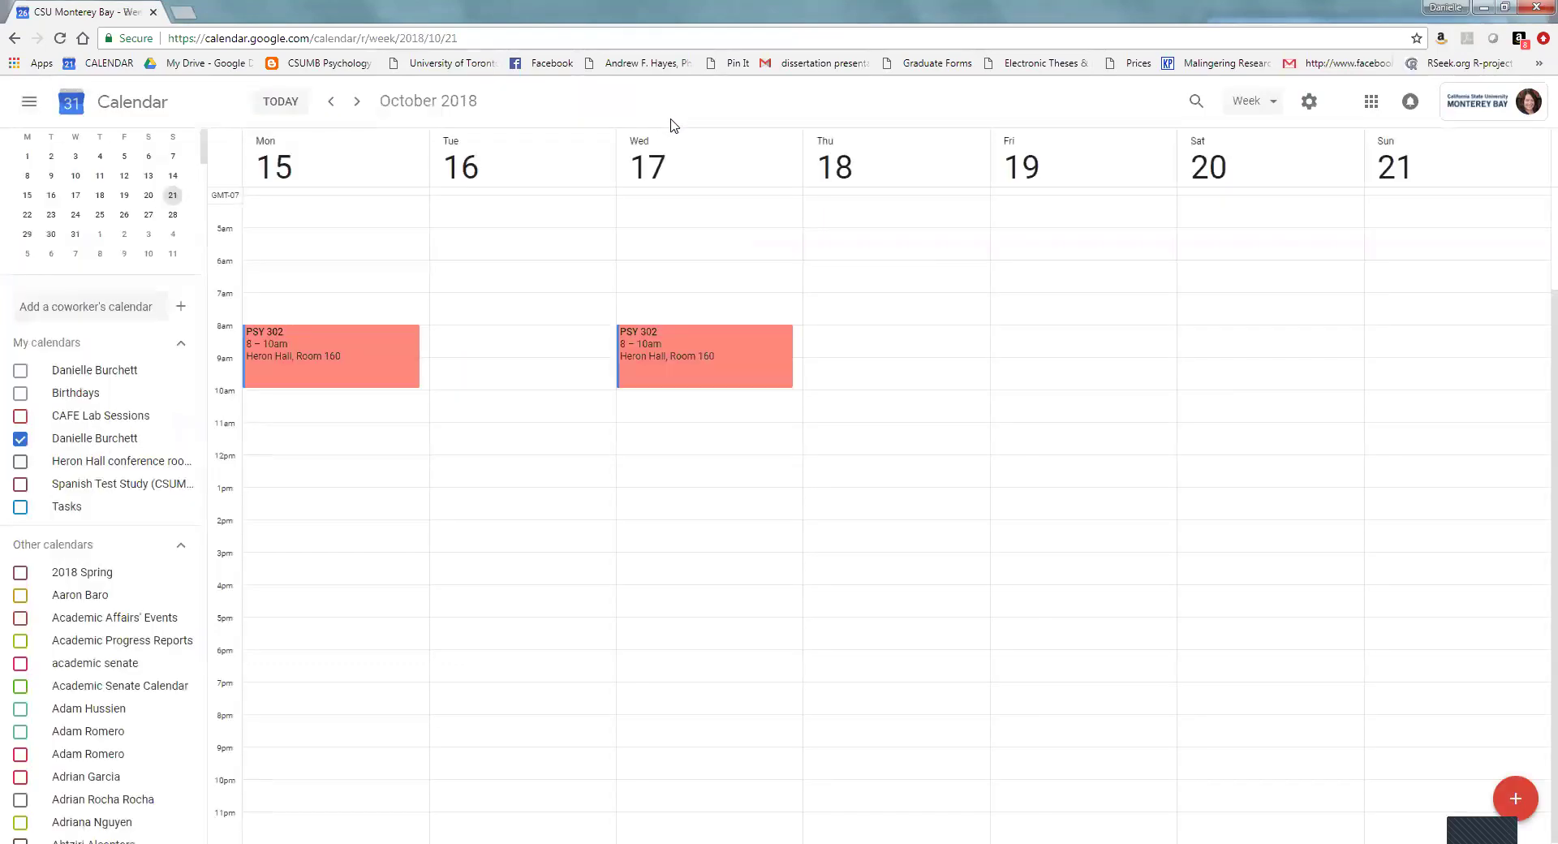
- Delete only the Monday, November 12 occurrence of the PSY 302 series
left_click(351, 110)
left_click(352, 111)
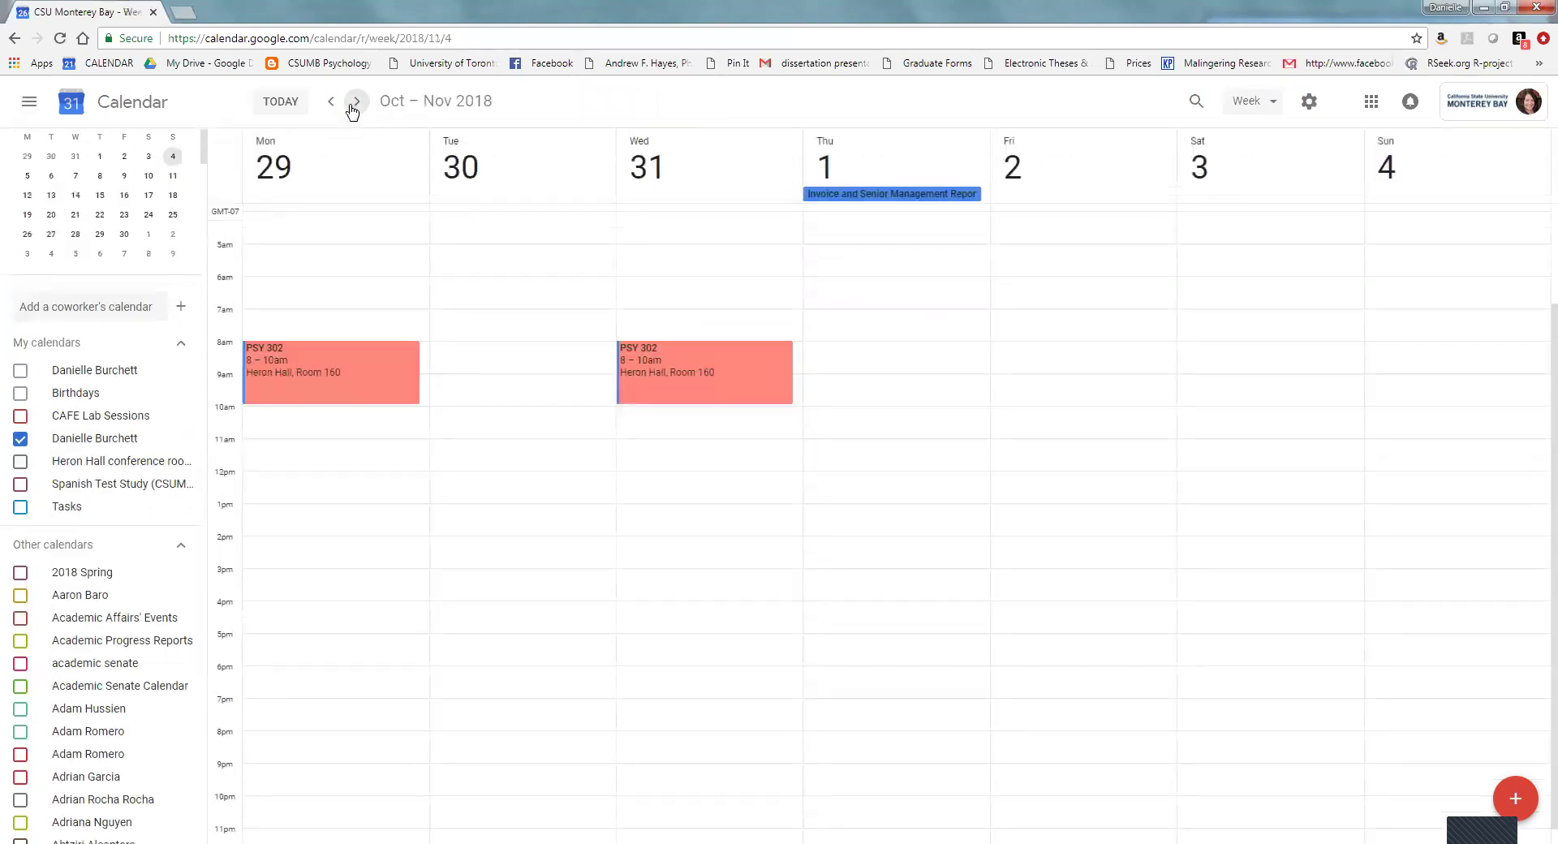
left_click(356, 101)
left_click(351, 111)
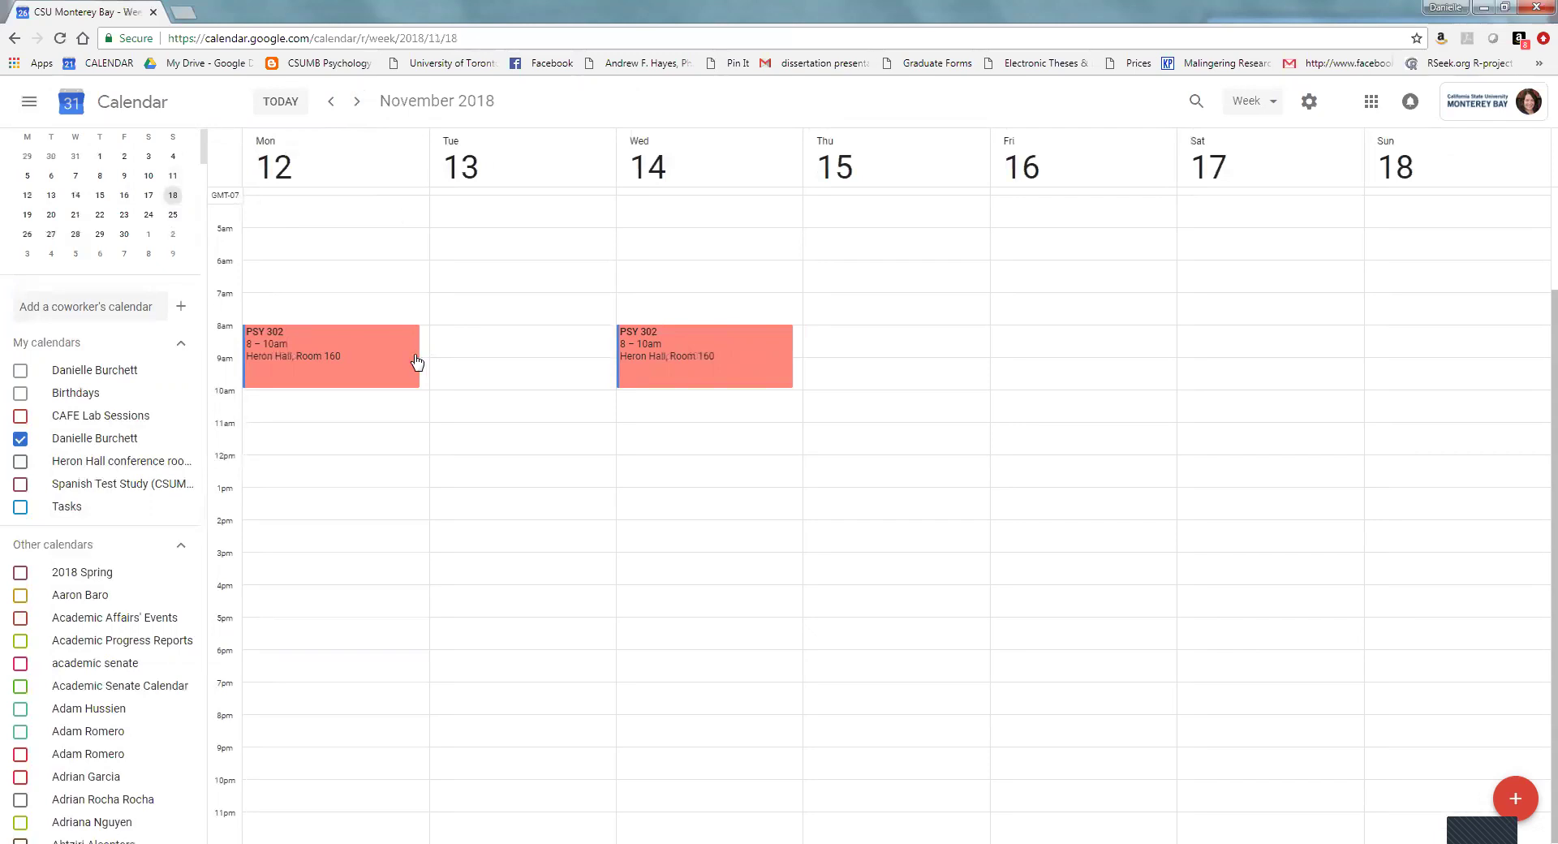
left_click(379, 374)
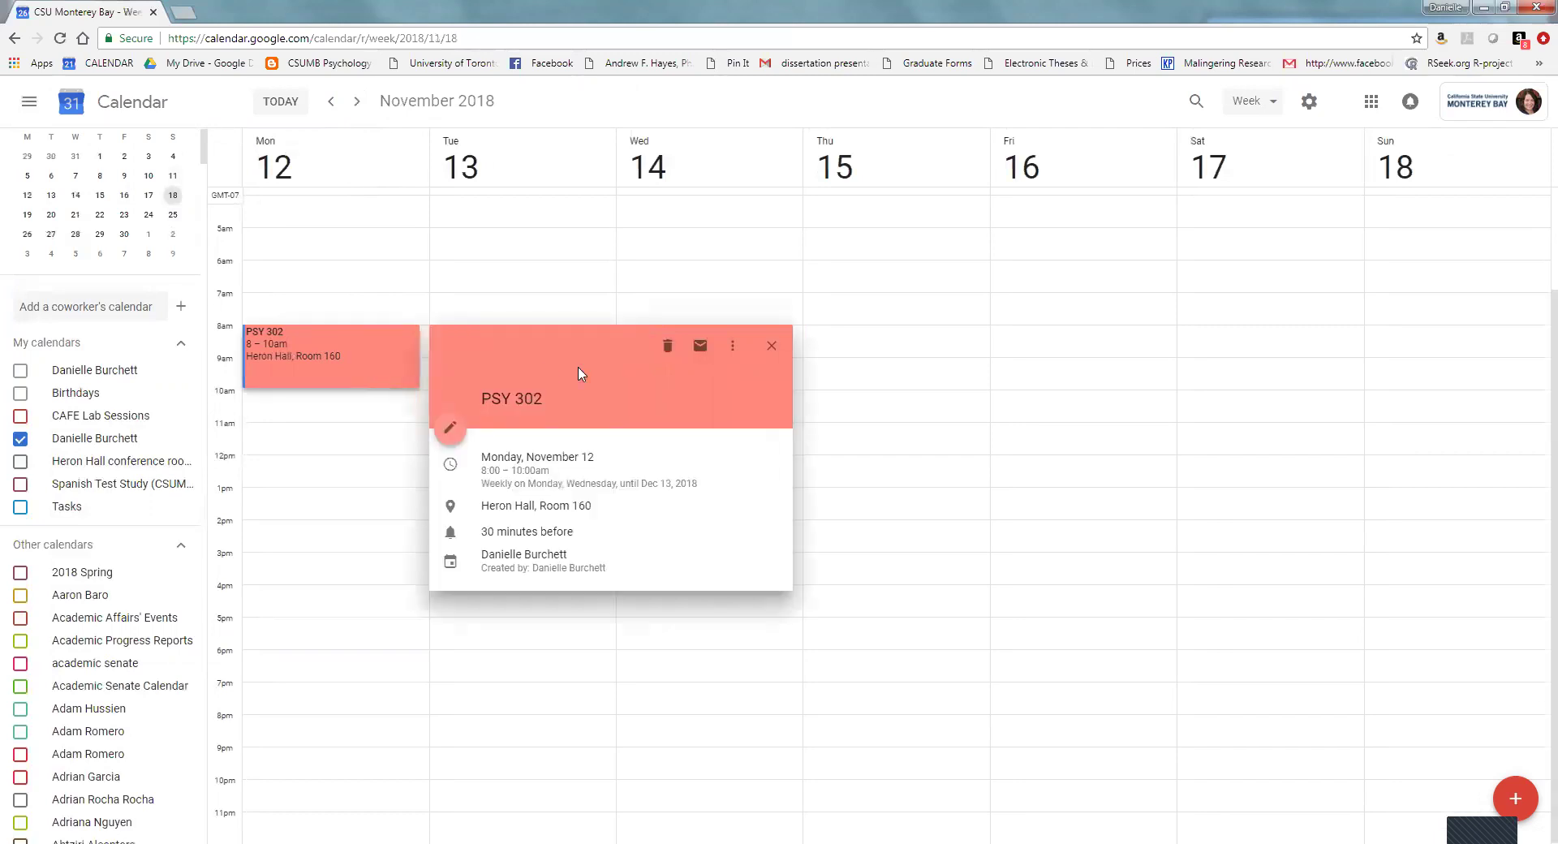
left_click(668, 355)
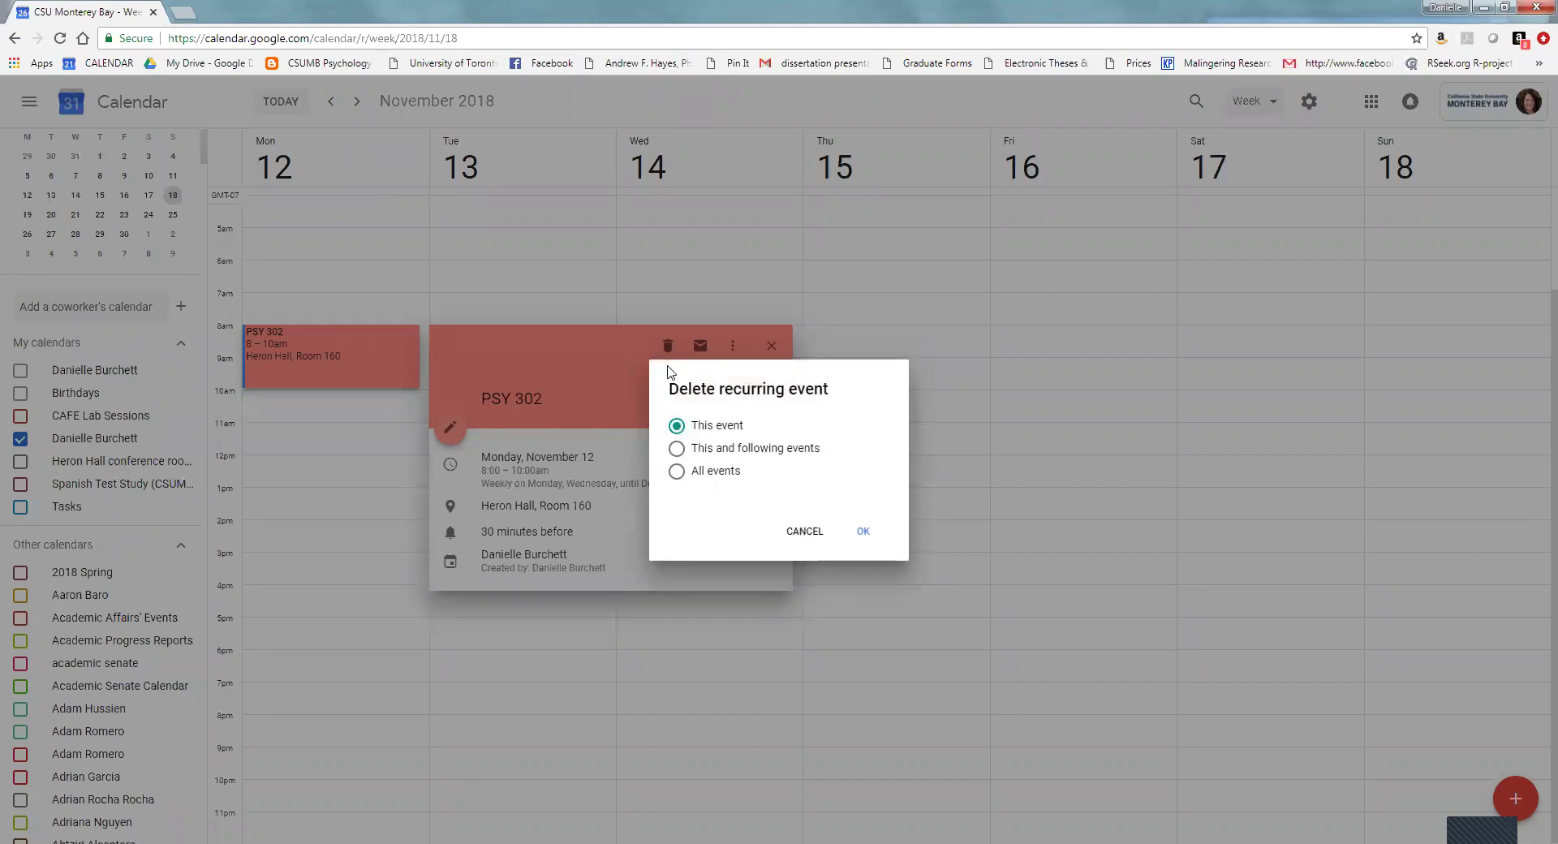
left_click(862, 531)
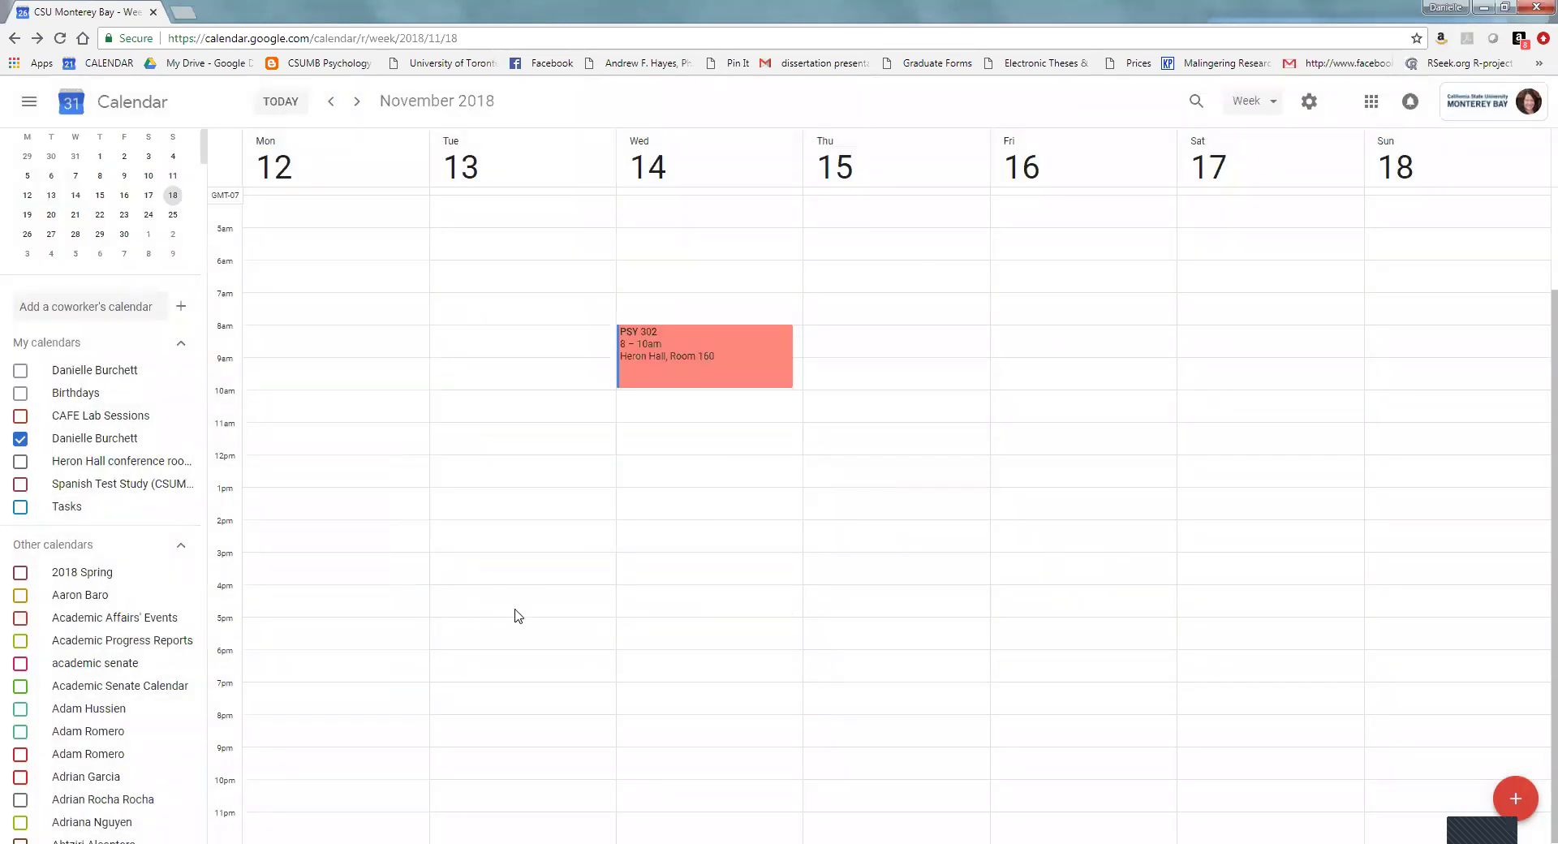
- Delete all events of the PSY 302 series, starting from its Monday, November 19 occurrence
left_click(357, 100)
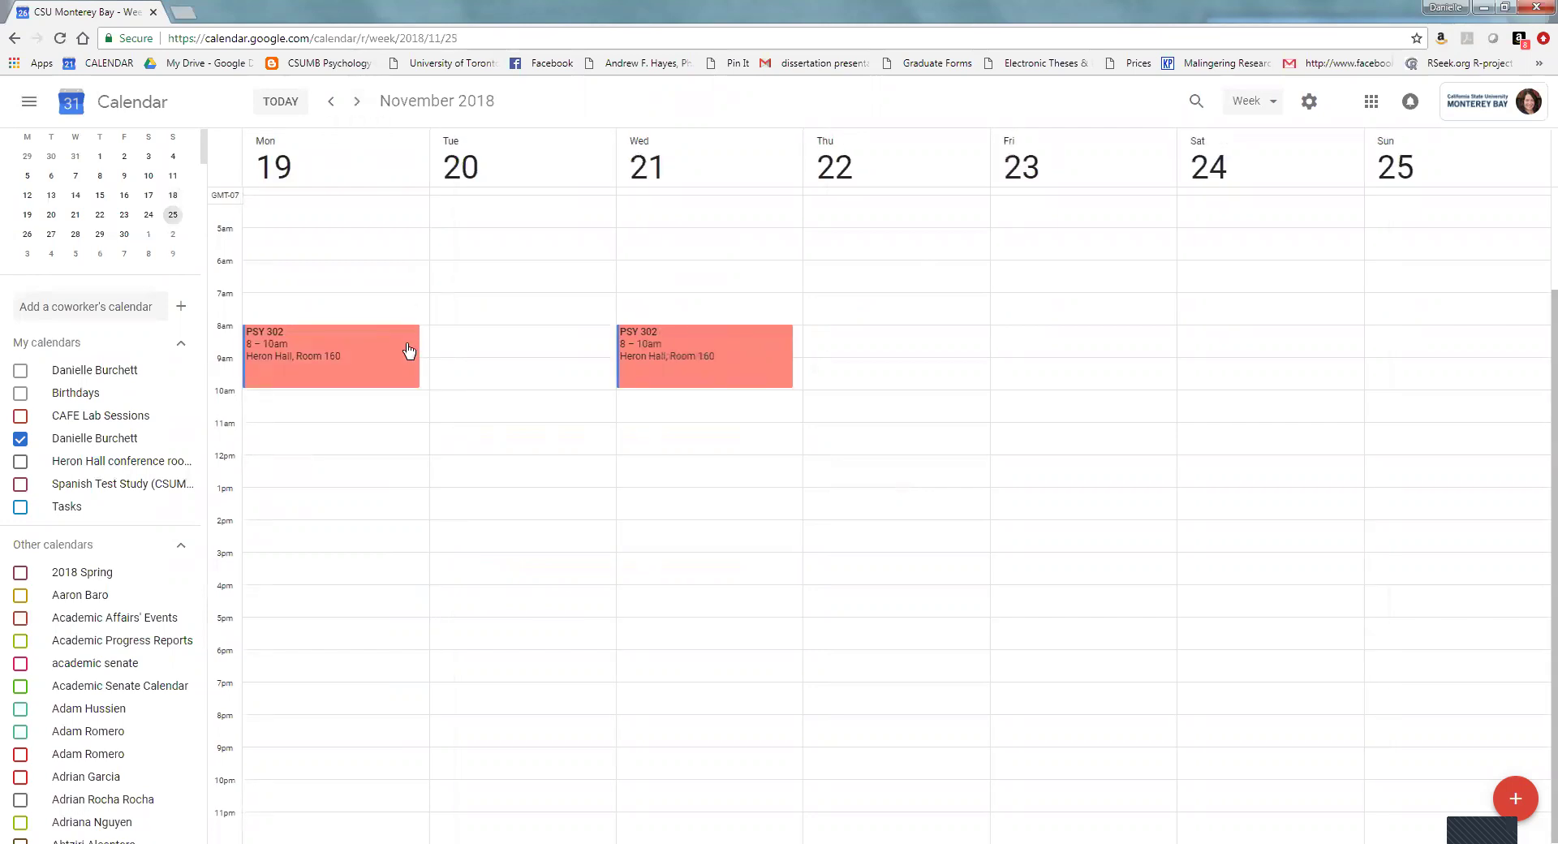
left_click(408, 351)
left_click(667, 346)
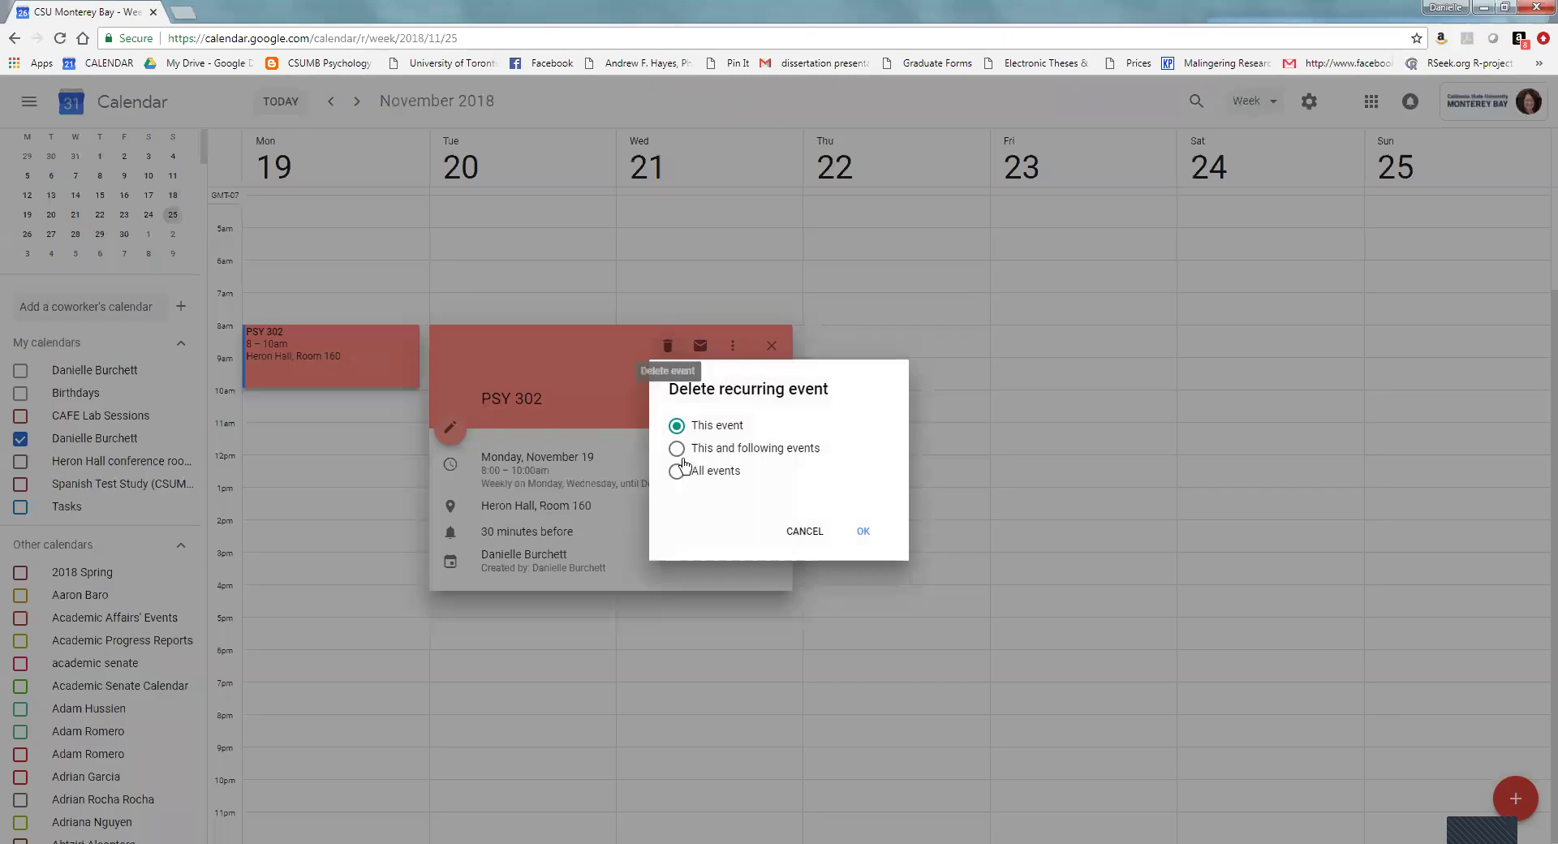
left_click(696, 479)
left_click(860, 532)
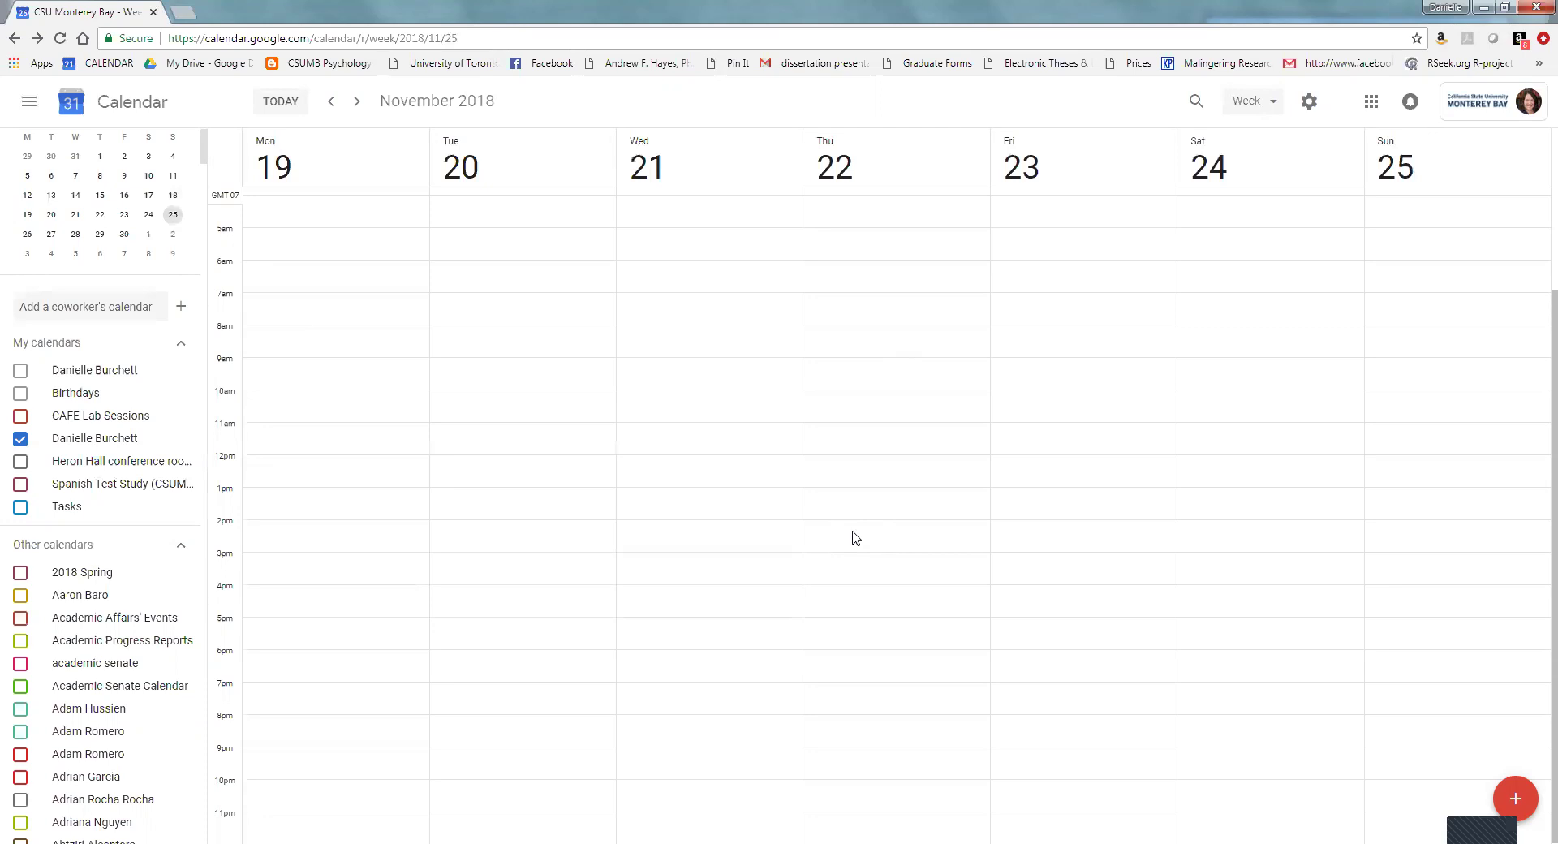
- Display a coworker's calendar from the other calendars to check their busy times, and hide it again
scroll(118, 598, "down", 20)
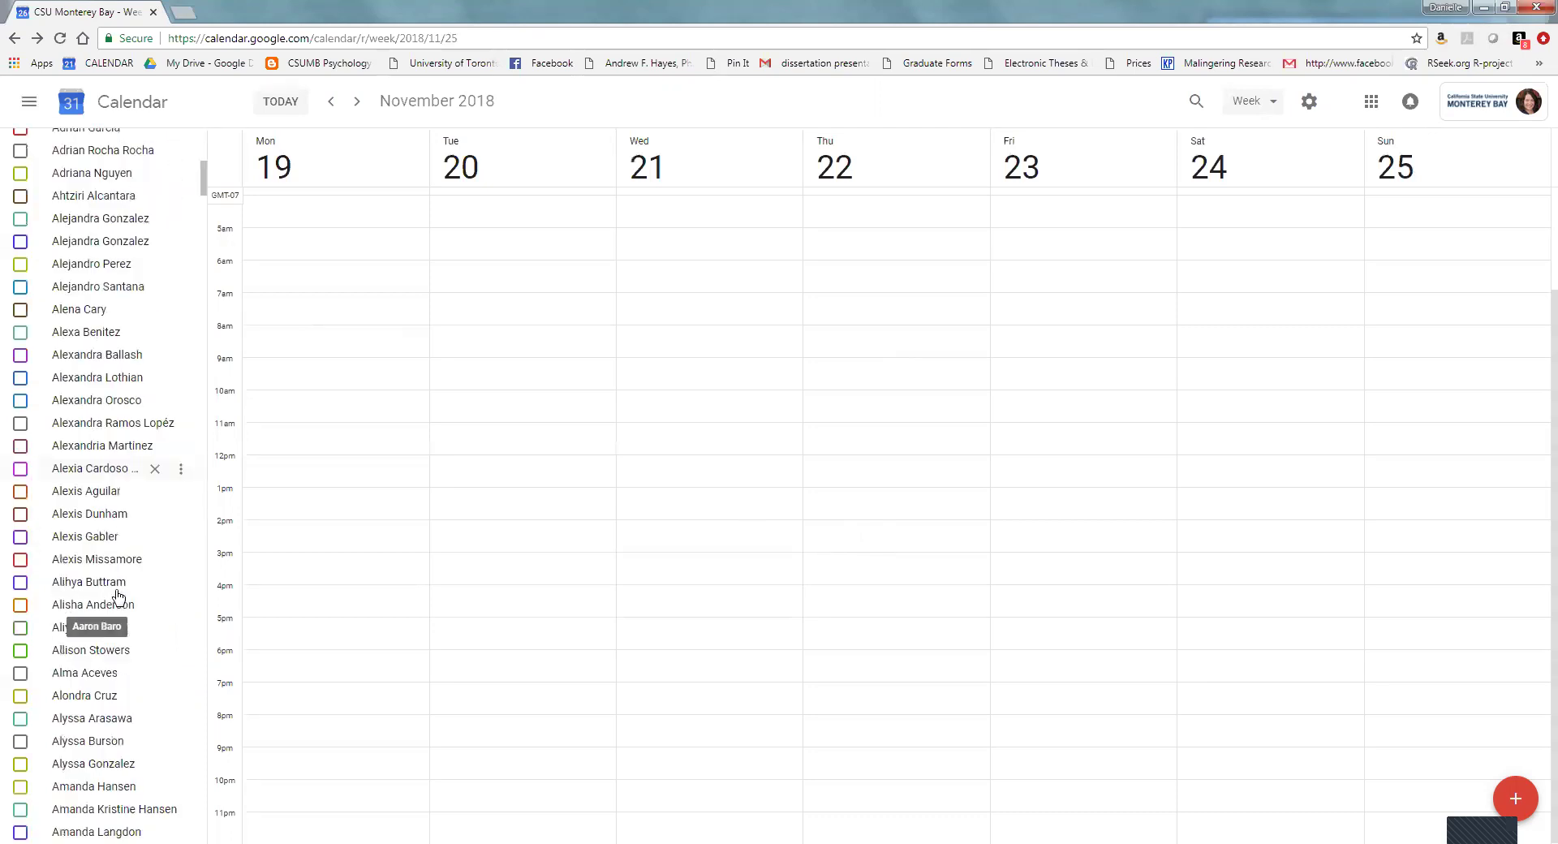
scroll(117, 598, "down", 20)
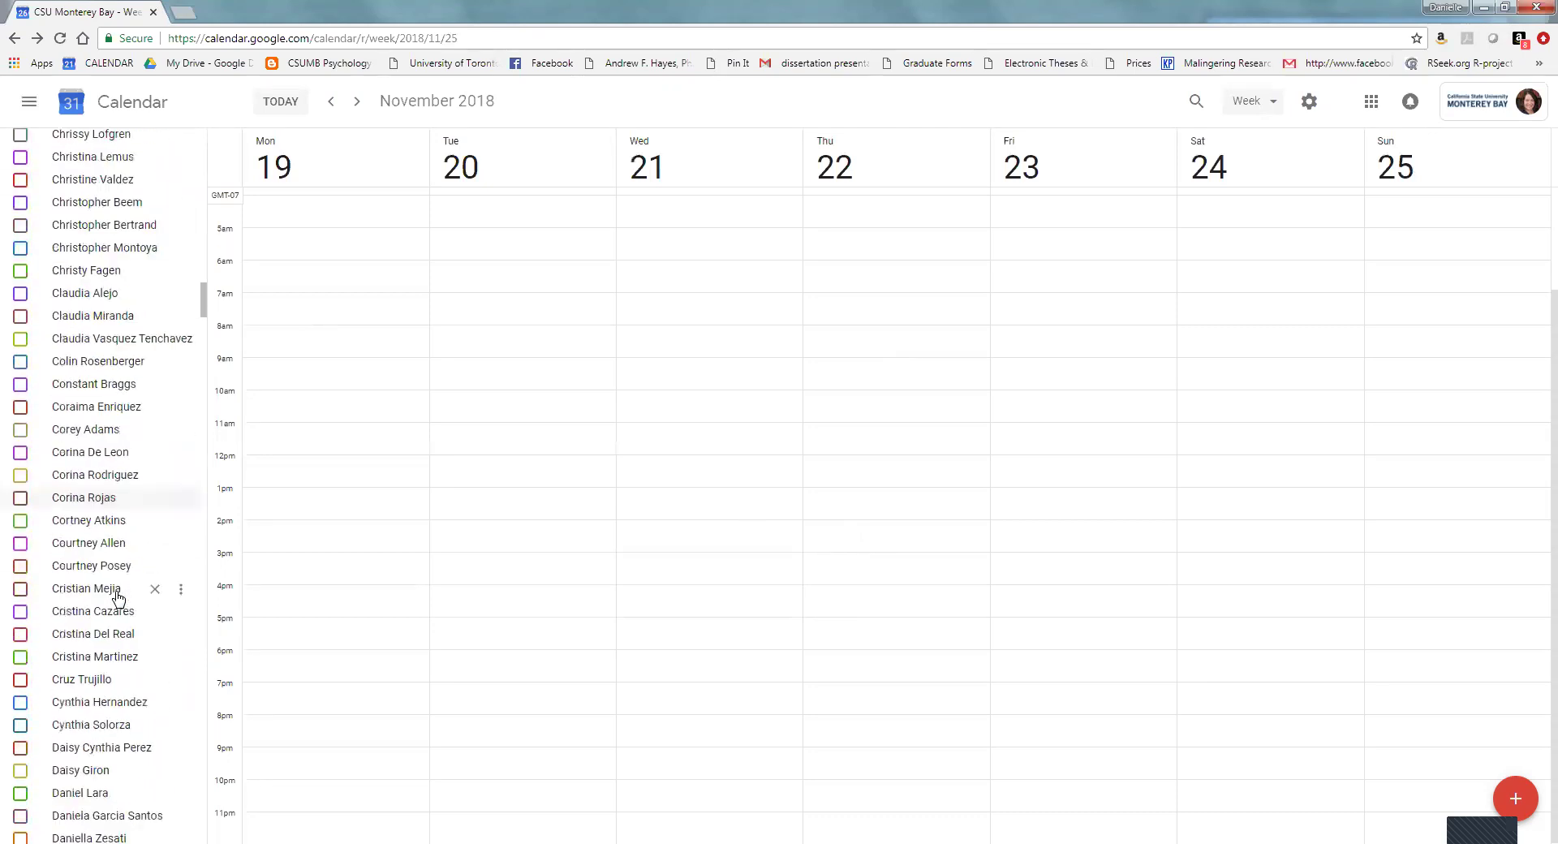
scroll(118, 598, "down", 7)
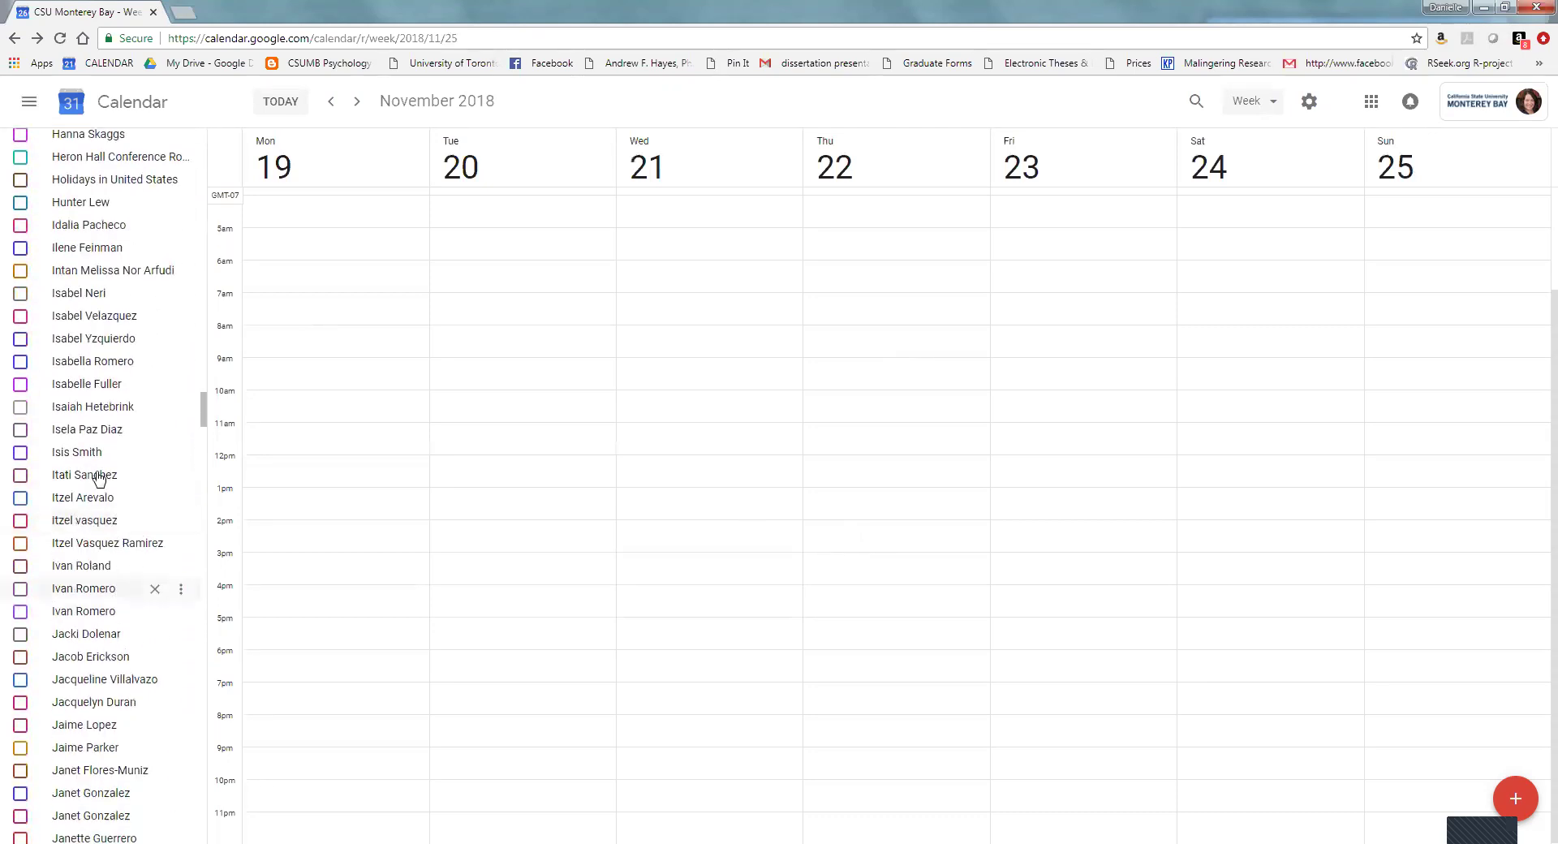
left_click(21, 248)
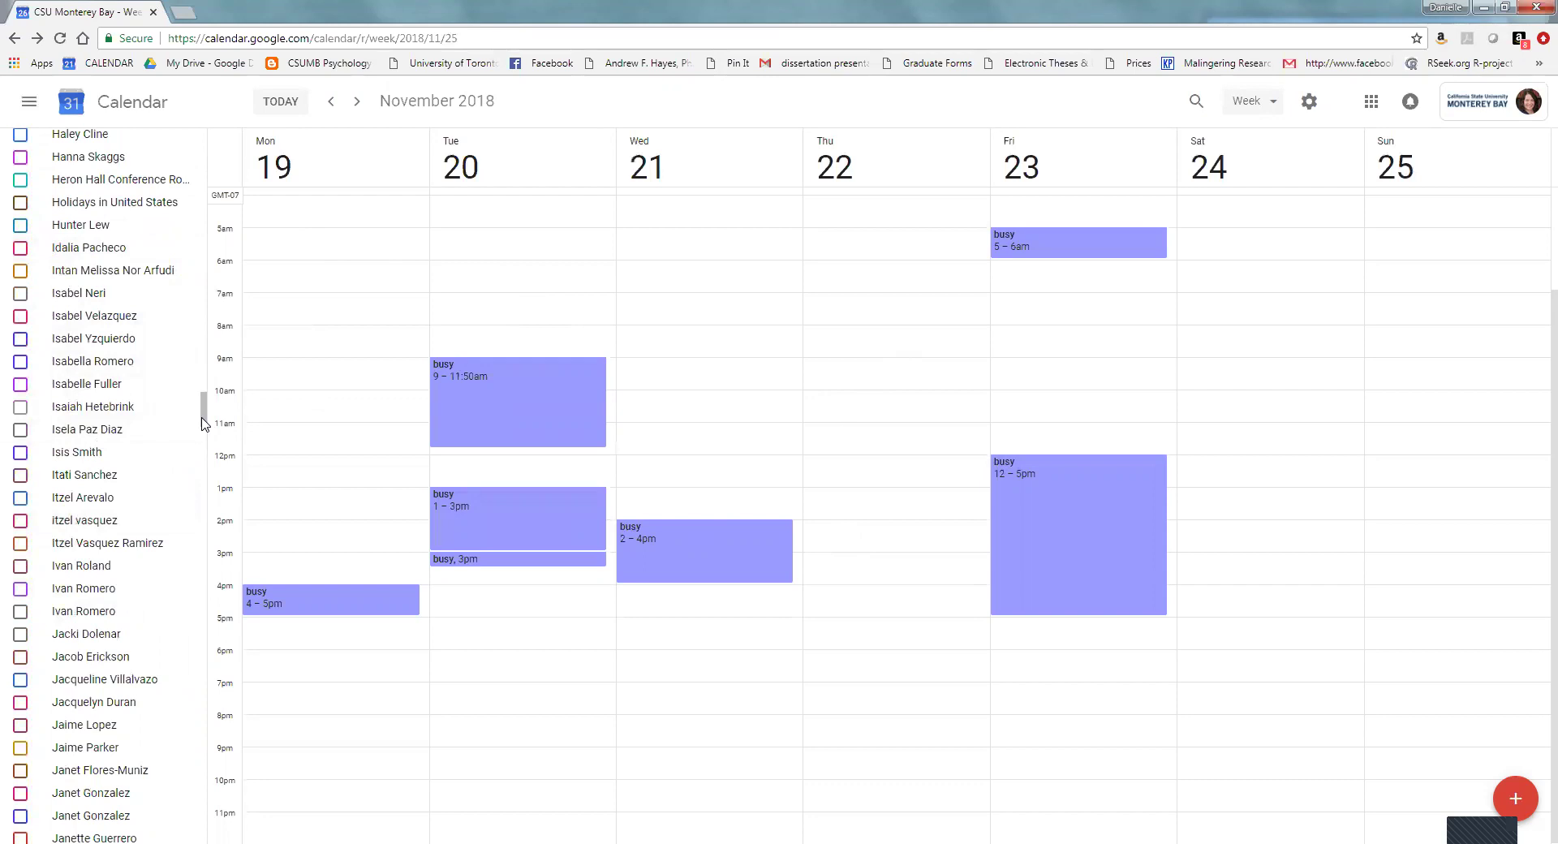
left_click_drag(204, 422, 219, 146)
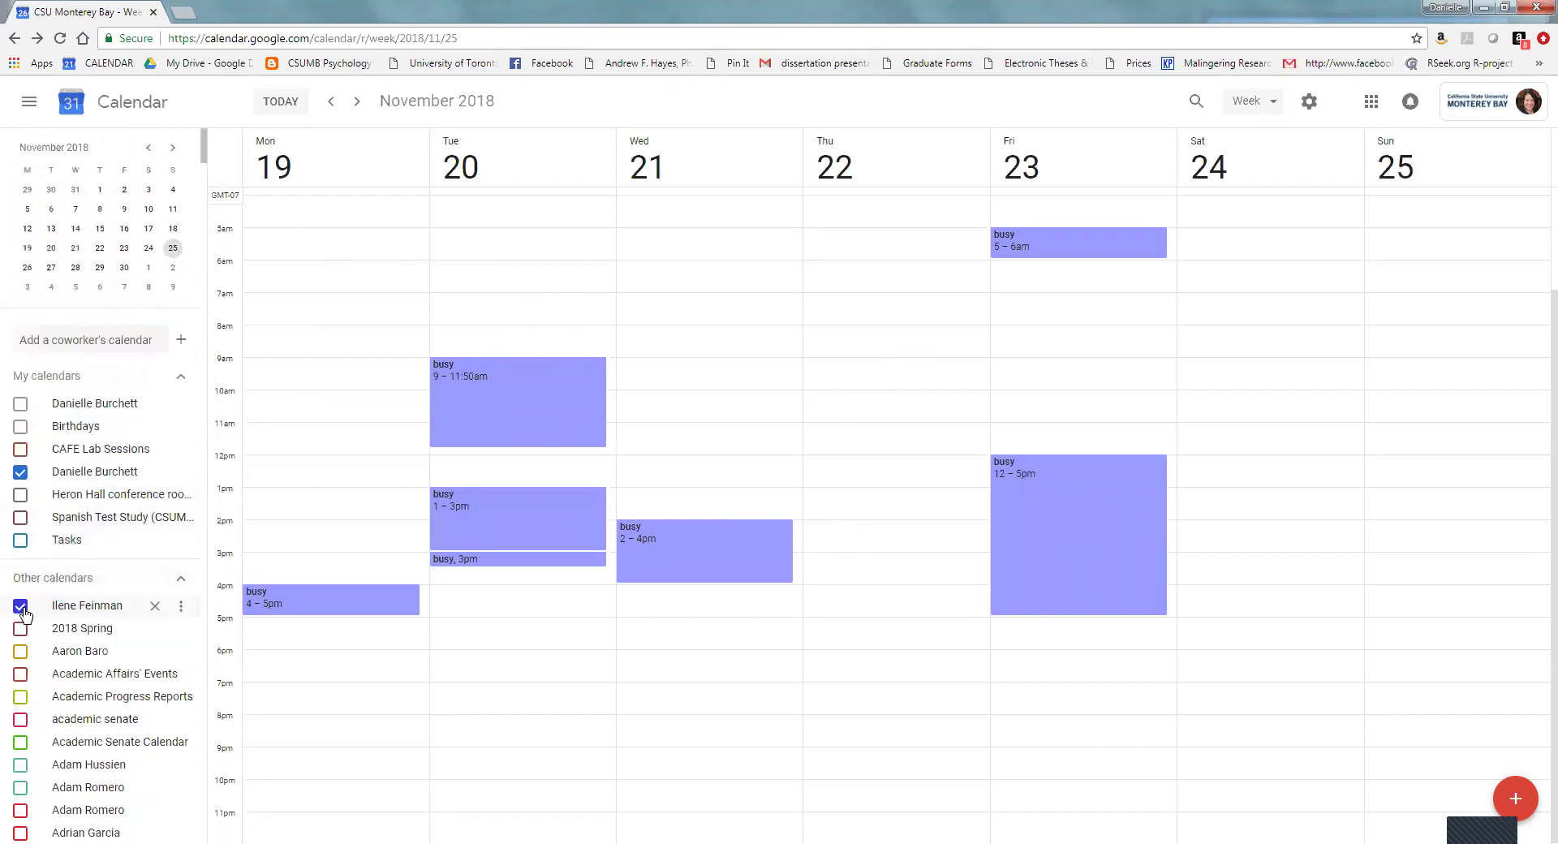
left_click(20, 608)
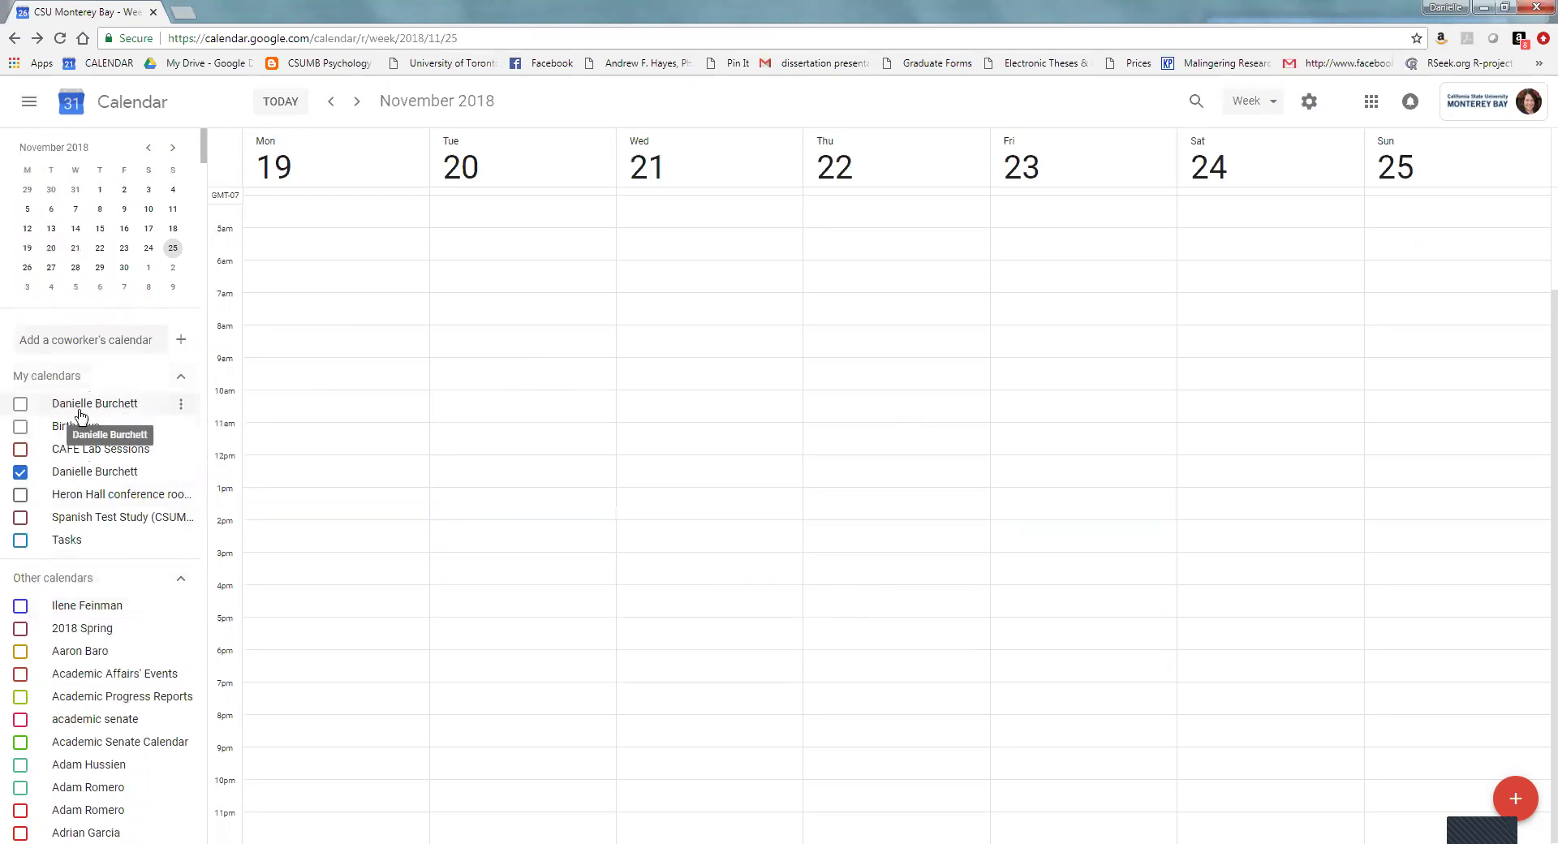
- Open the sharing settings of the first, unchecked calendar in the owner's name and add a colleague as a specific person to share with
left_click(181, 406)
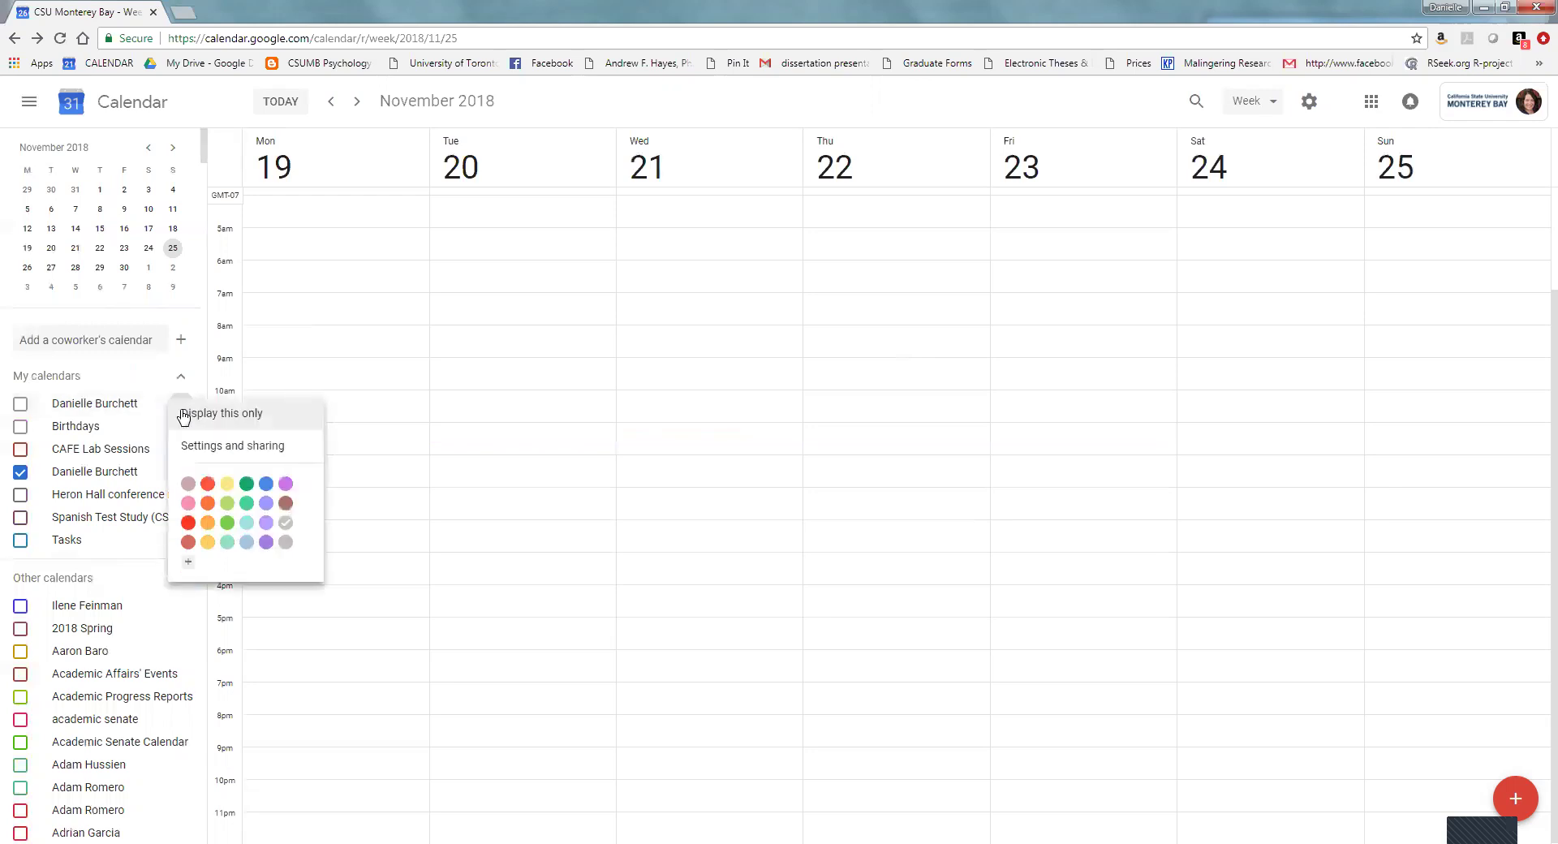
left_click(299, 453)
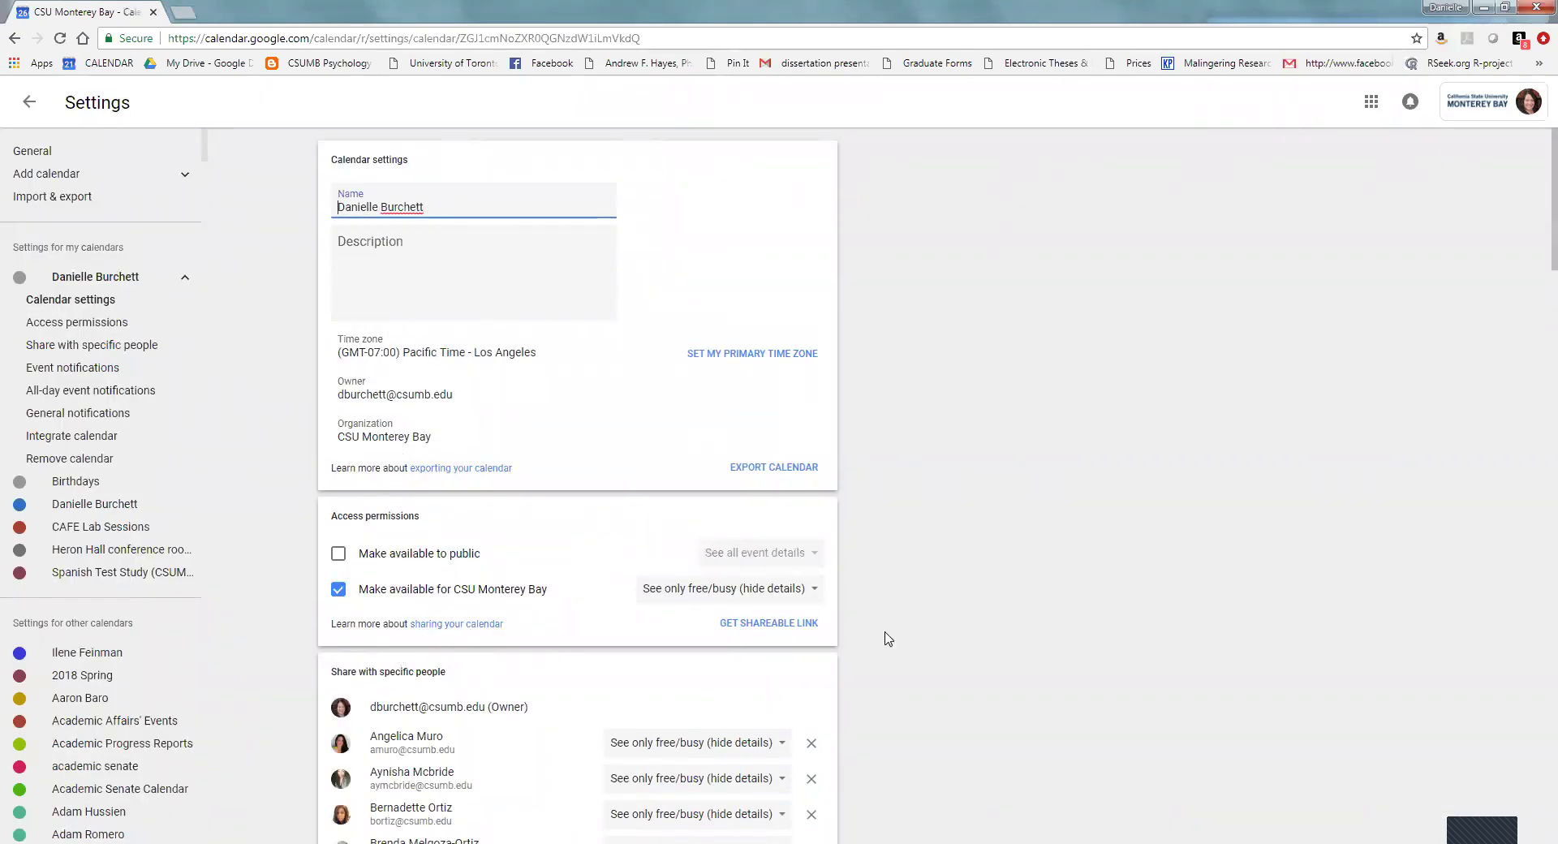
scroll(500, 688, "down", 12)
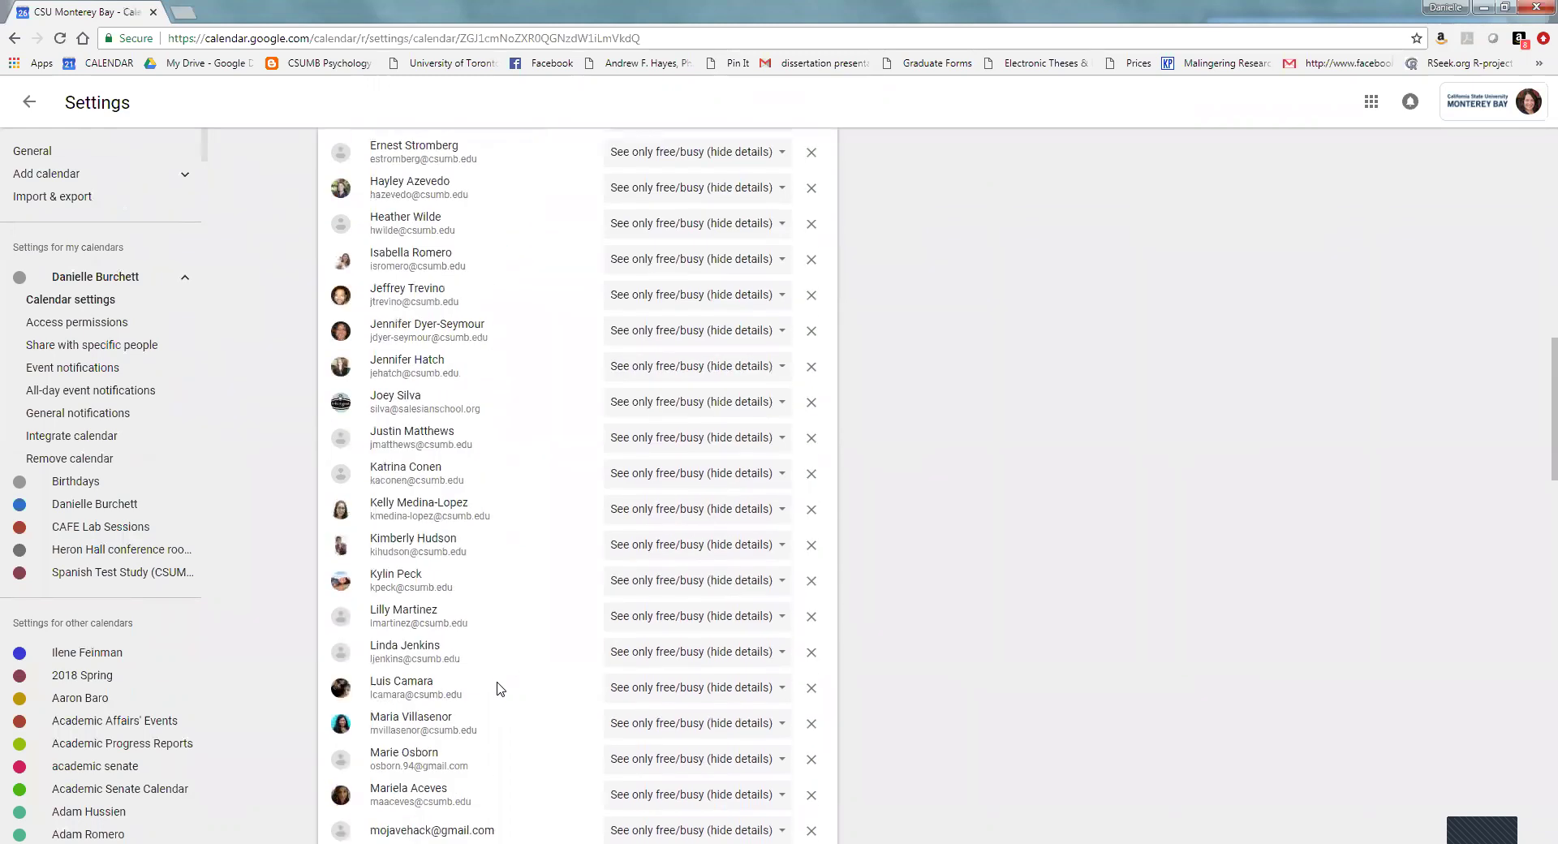
scroll(501, 688, "down", 10)
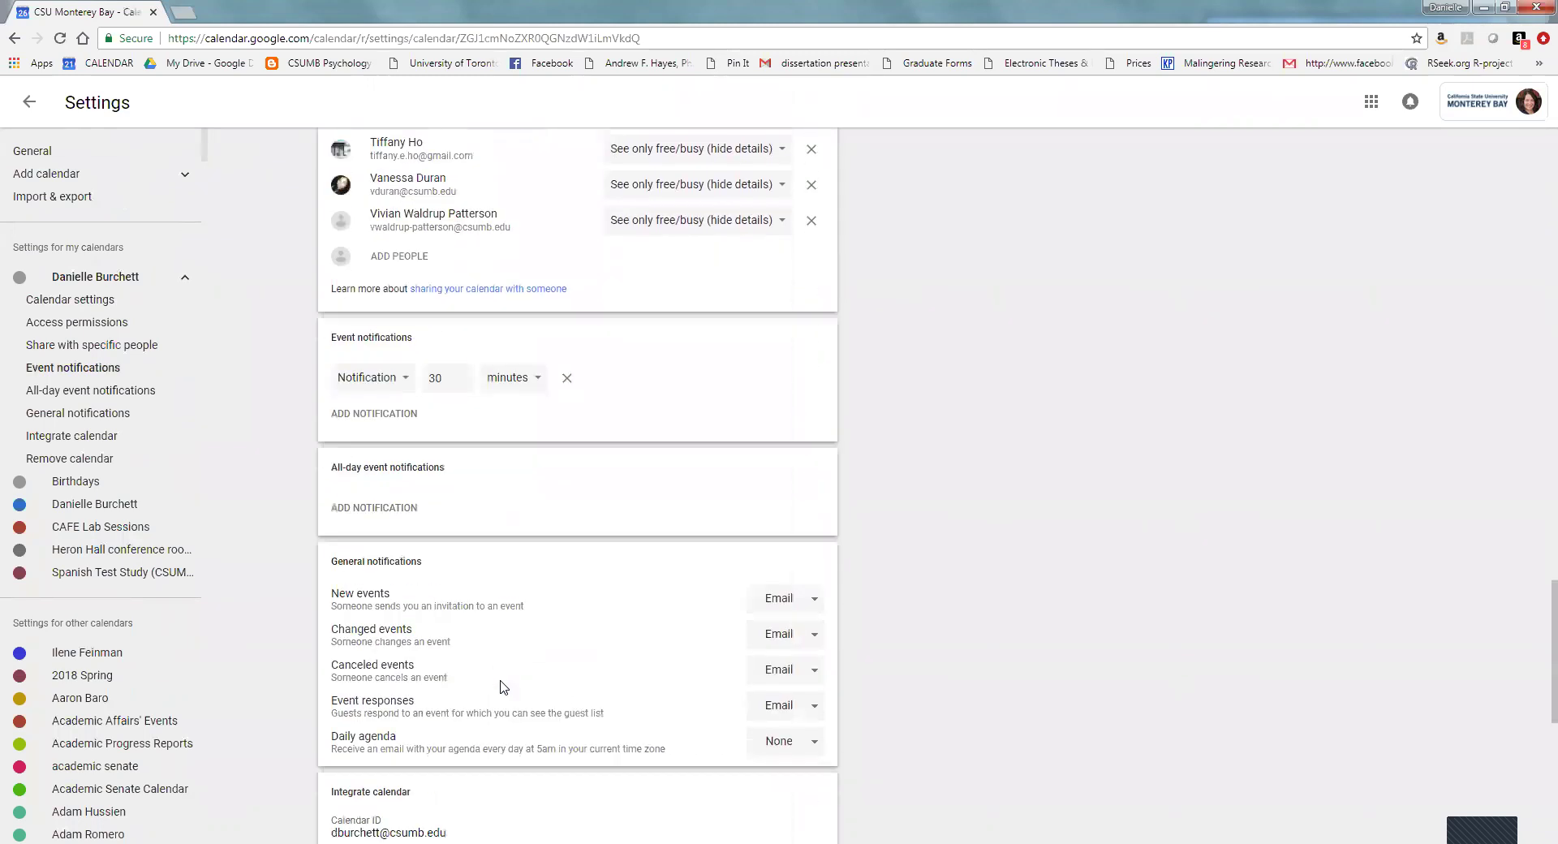
left_click(406, 266)
type("justin")
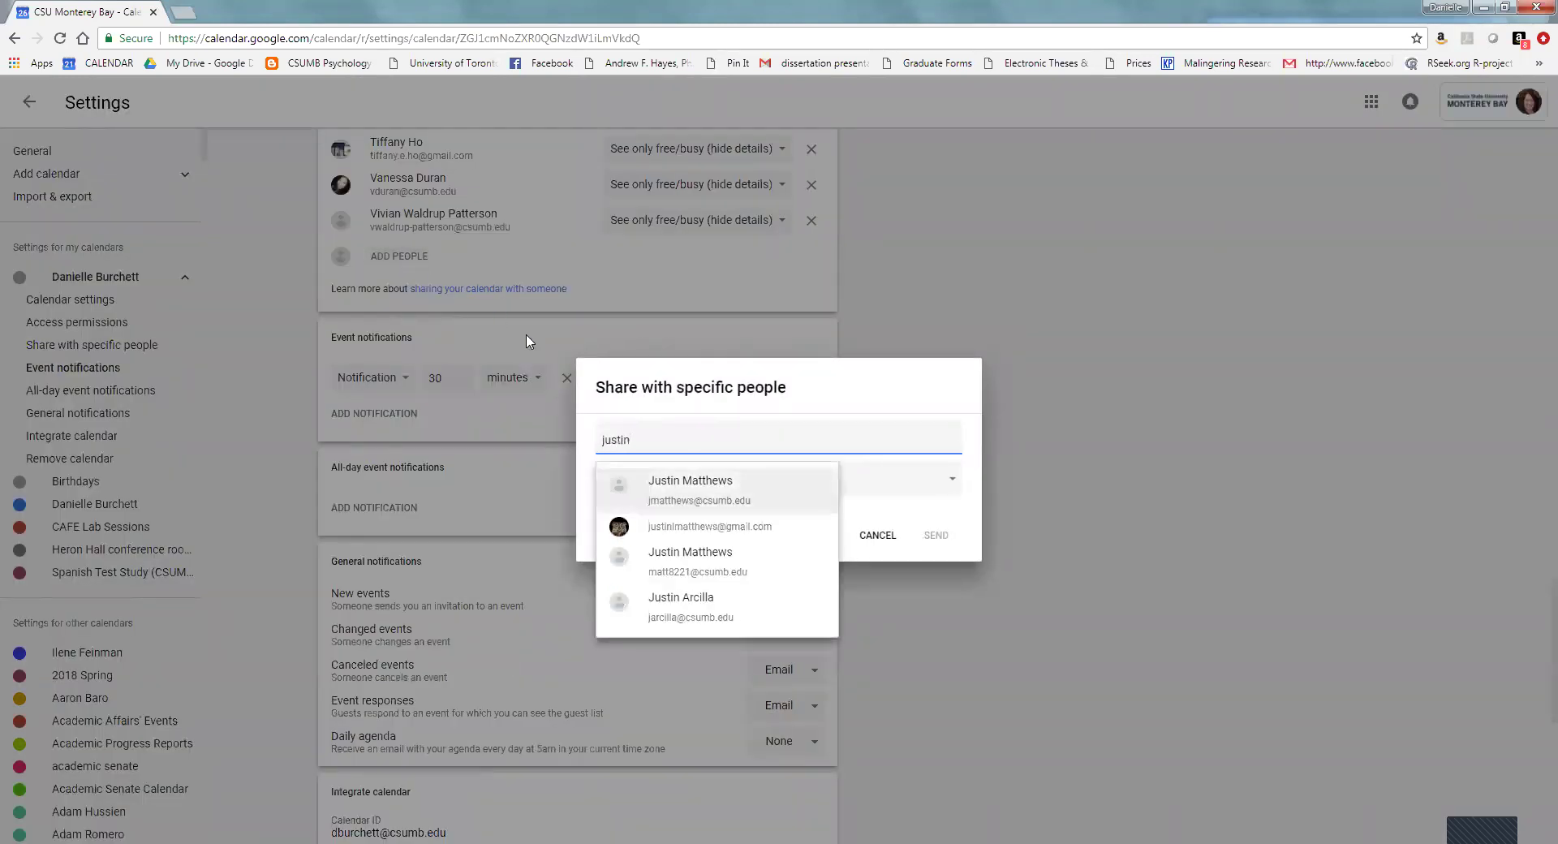
left_click(672, 499)
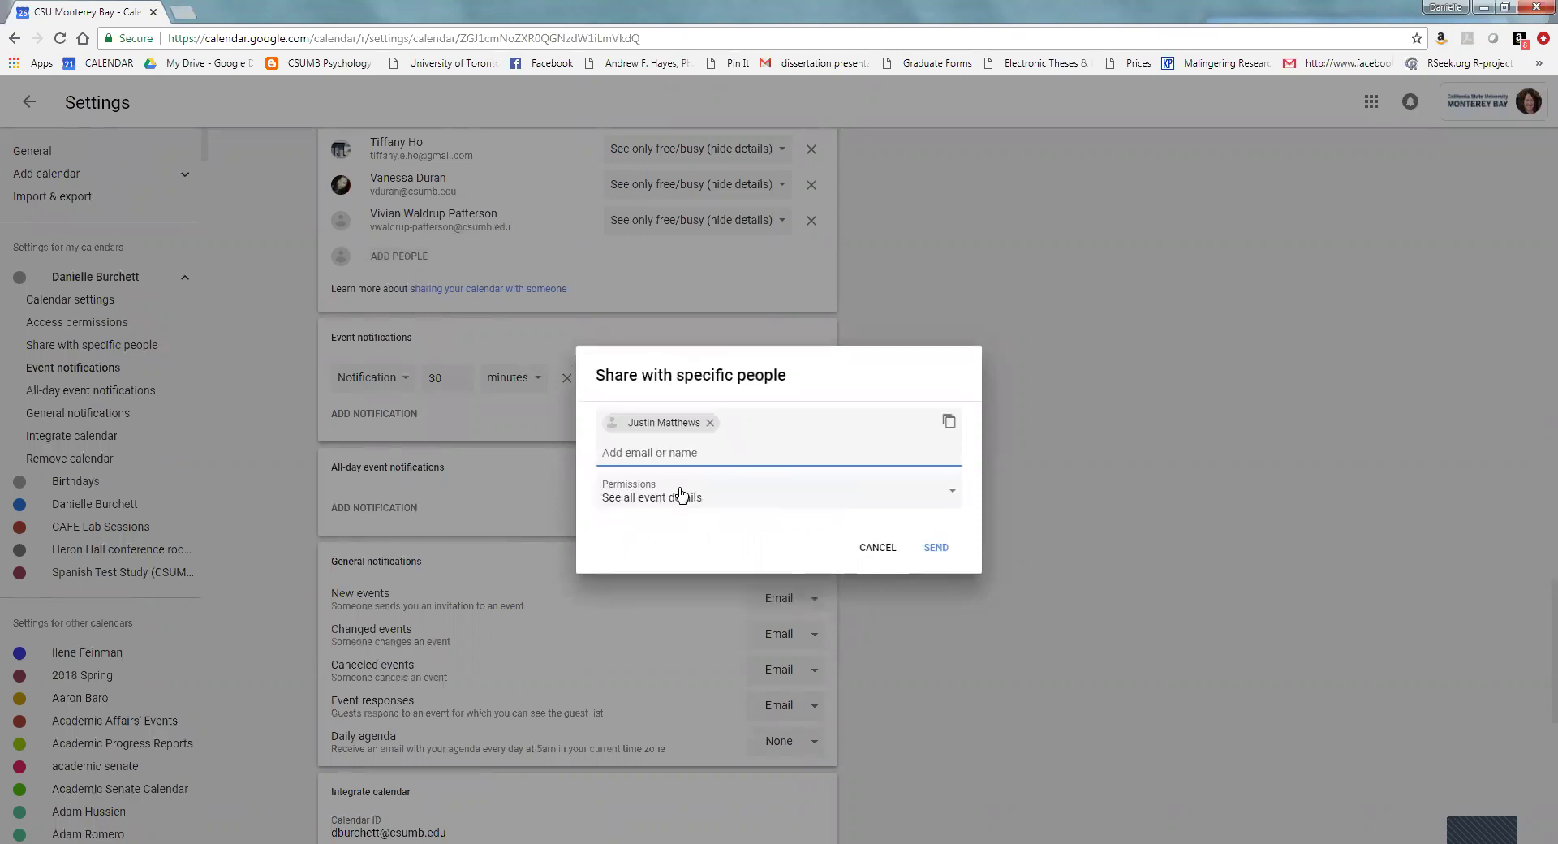
- Set the colleague's permission to See only free/busy (hide details) and send the sharing invitation
left_click(753, 511)
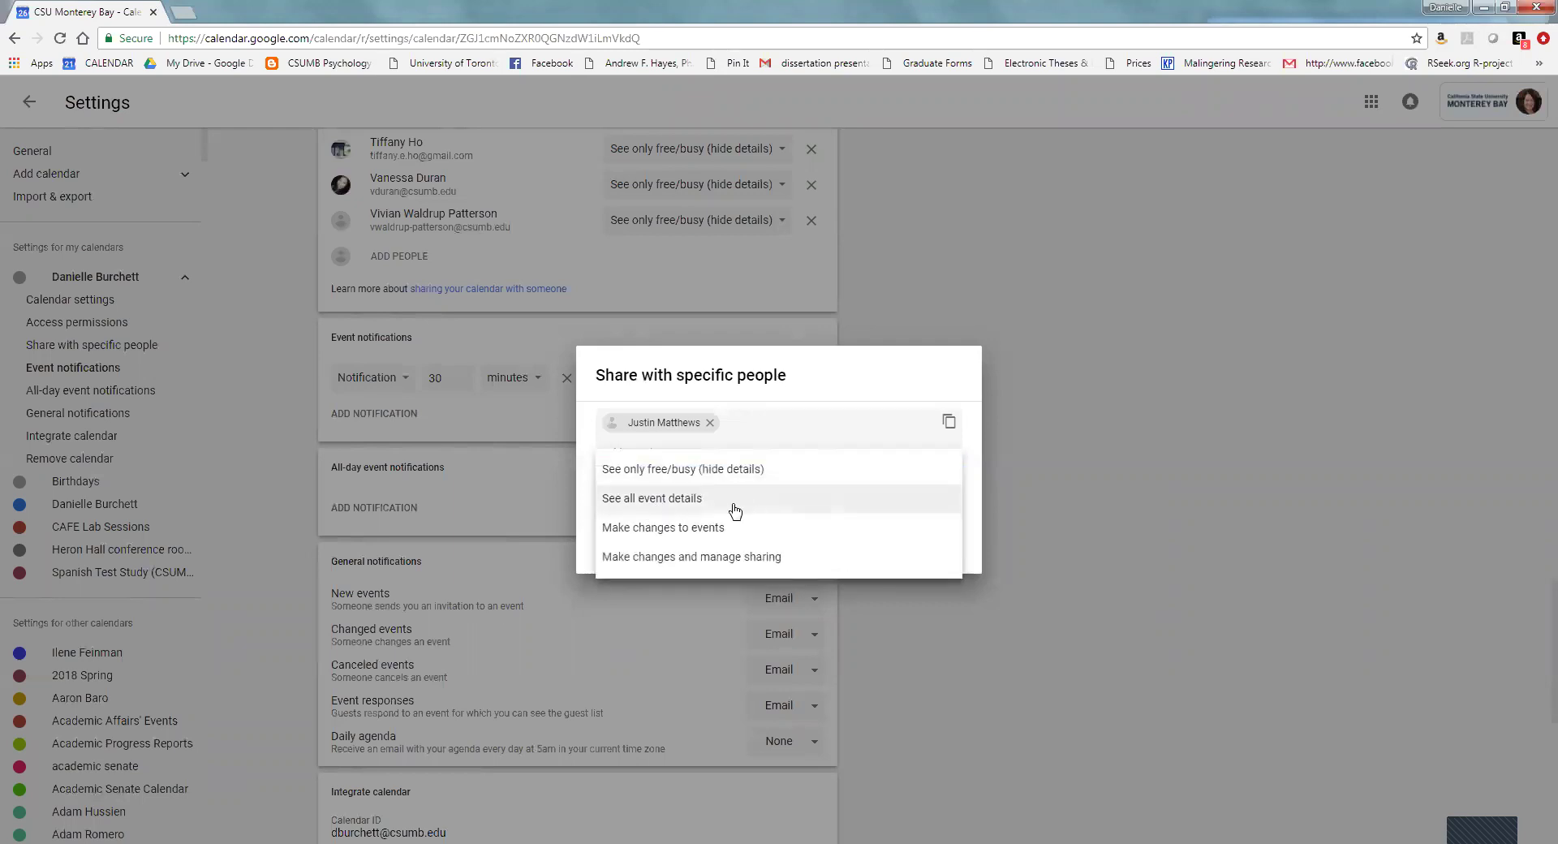
left_click(780, 483)
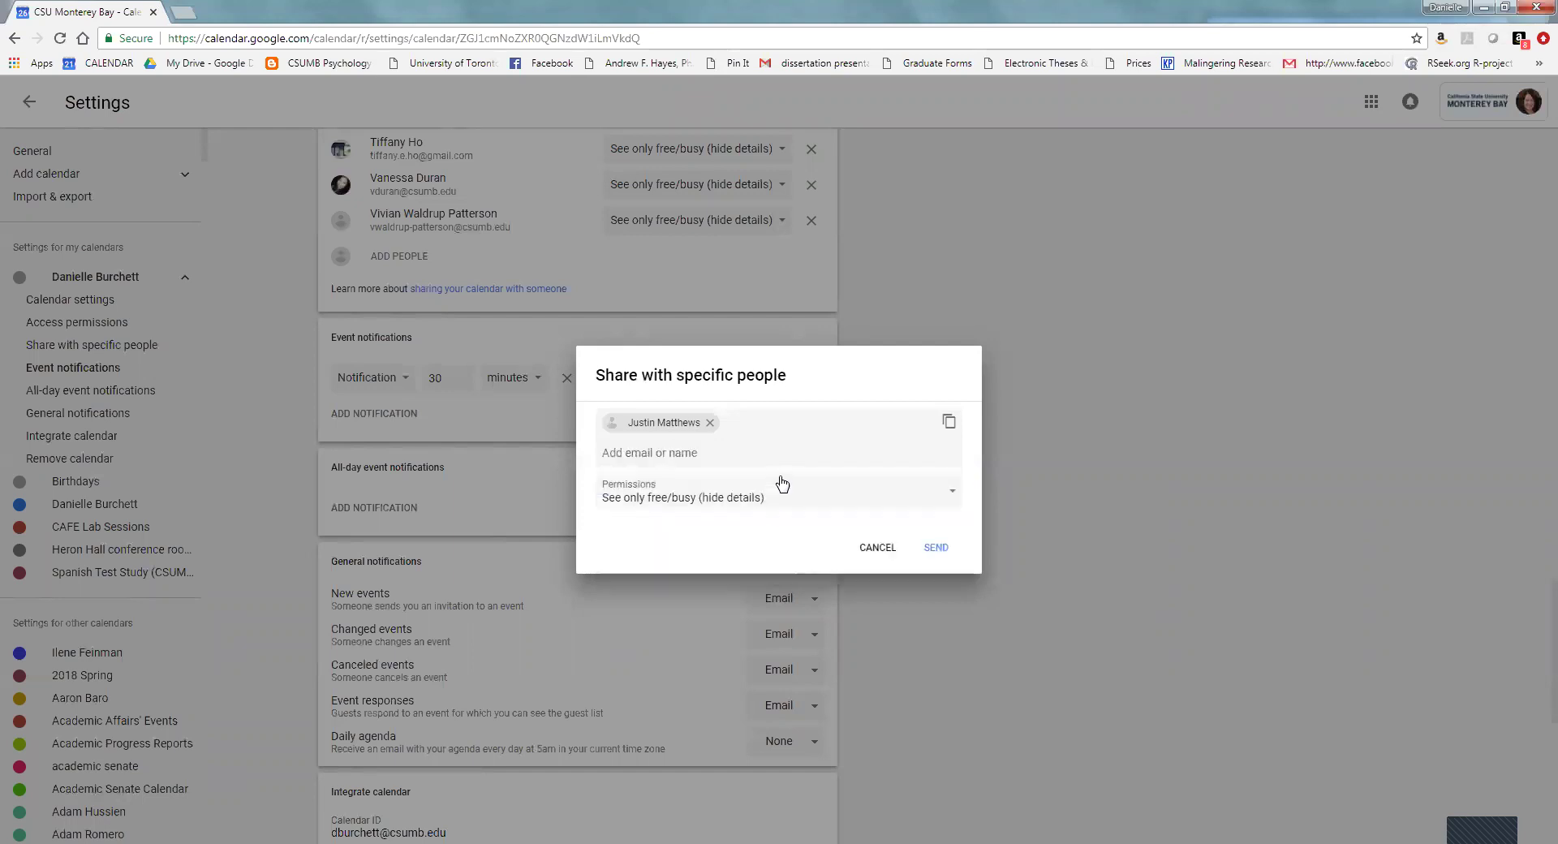
left_click(935, 548)
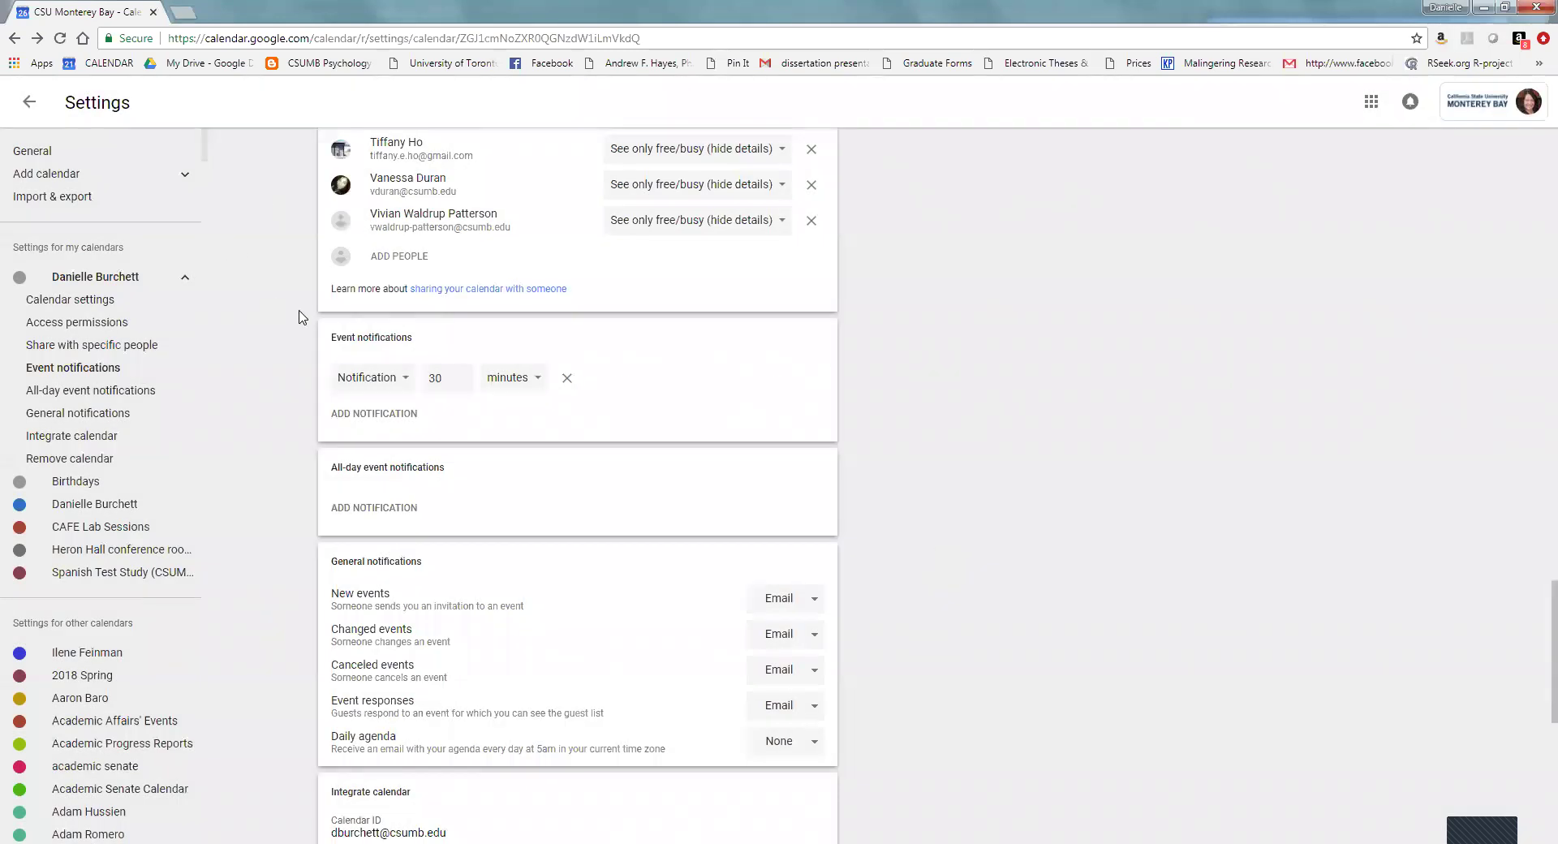
- Leave the calendar settings and return to the November 2018 week view
scroll(1250, 519, "up", 5)
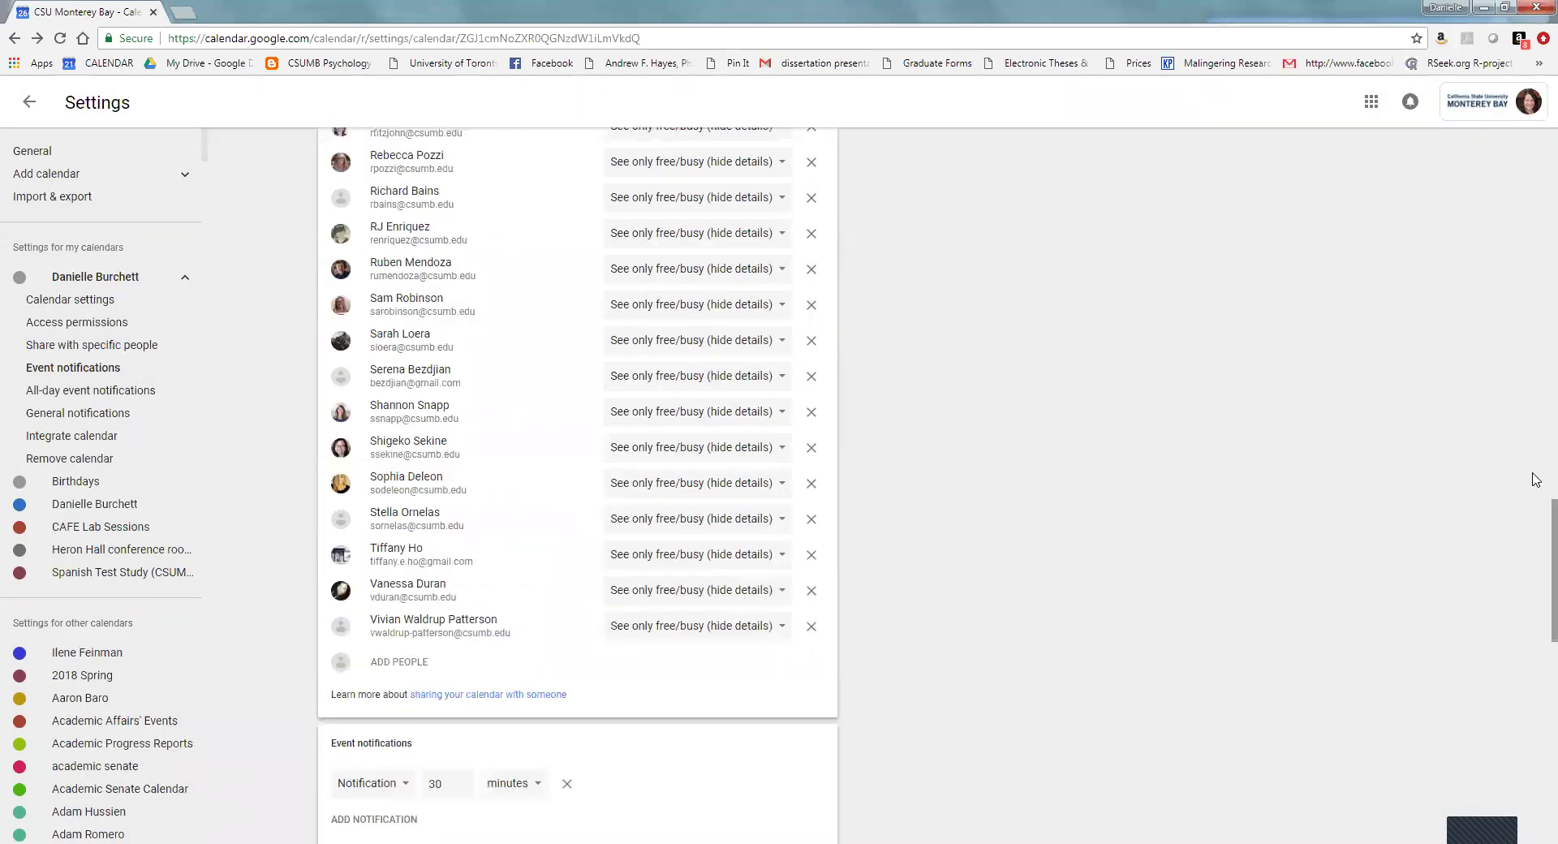
left_click_drag(1554, 527, 1553, 154)
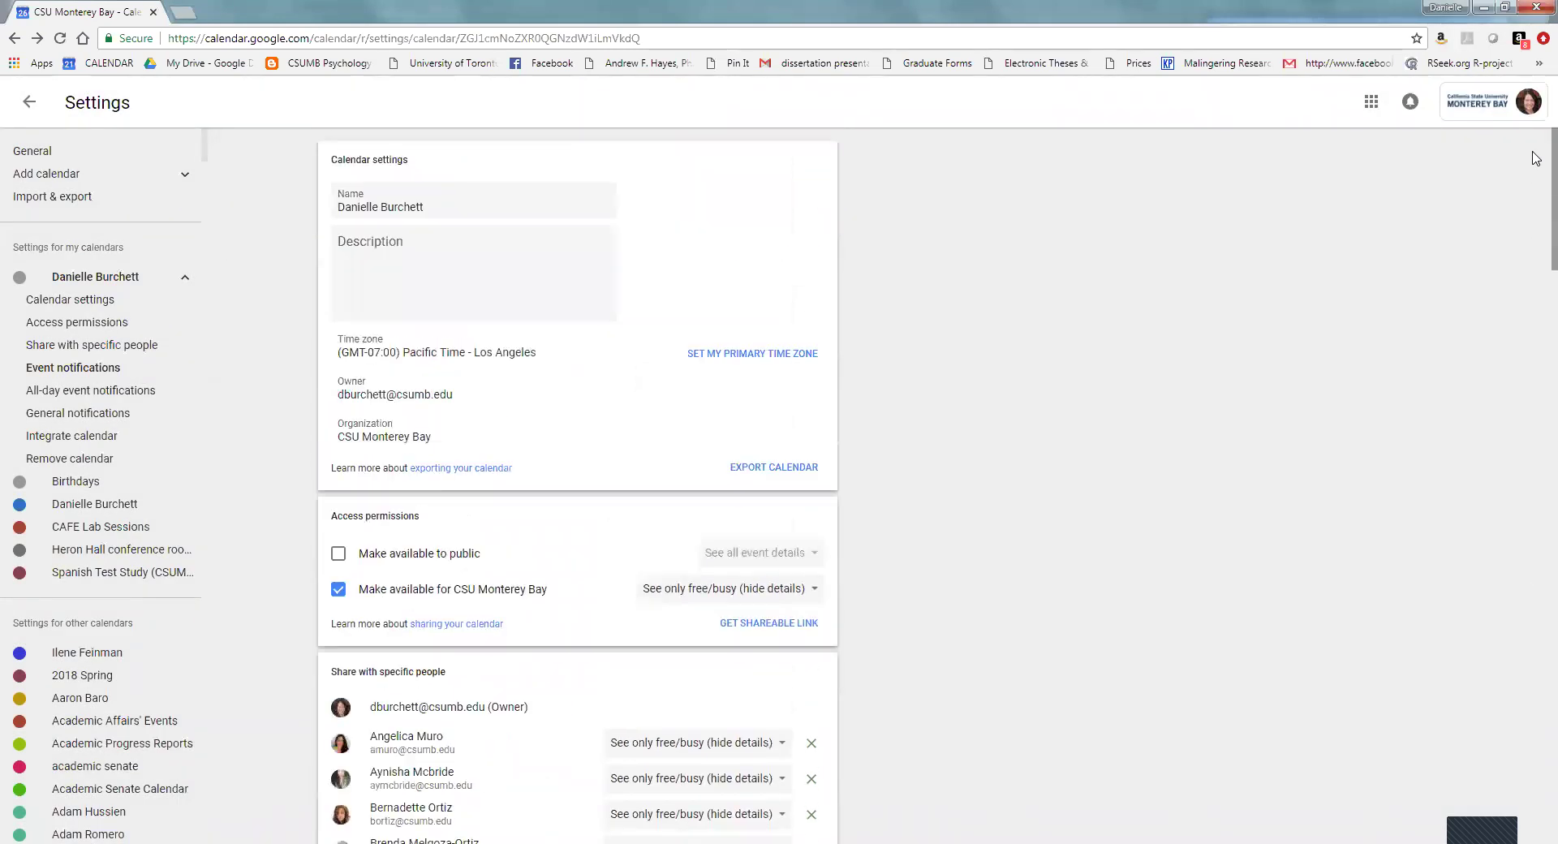
left_click(28, 102)
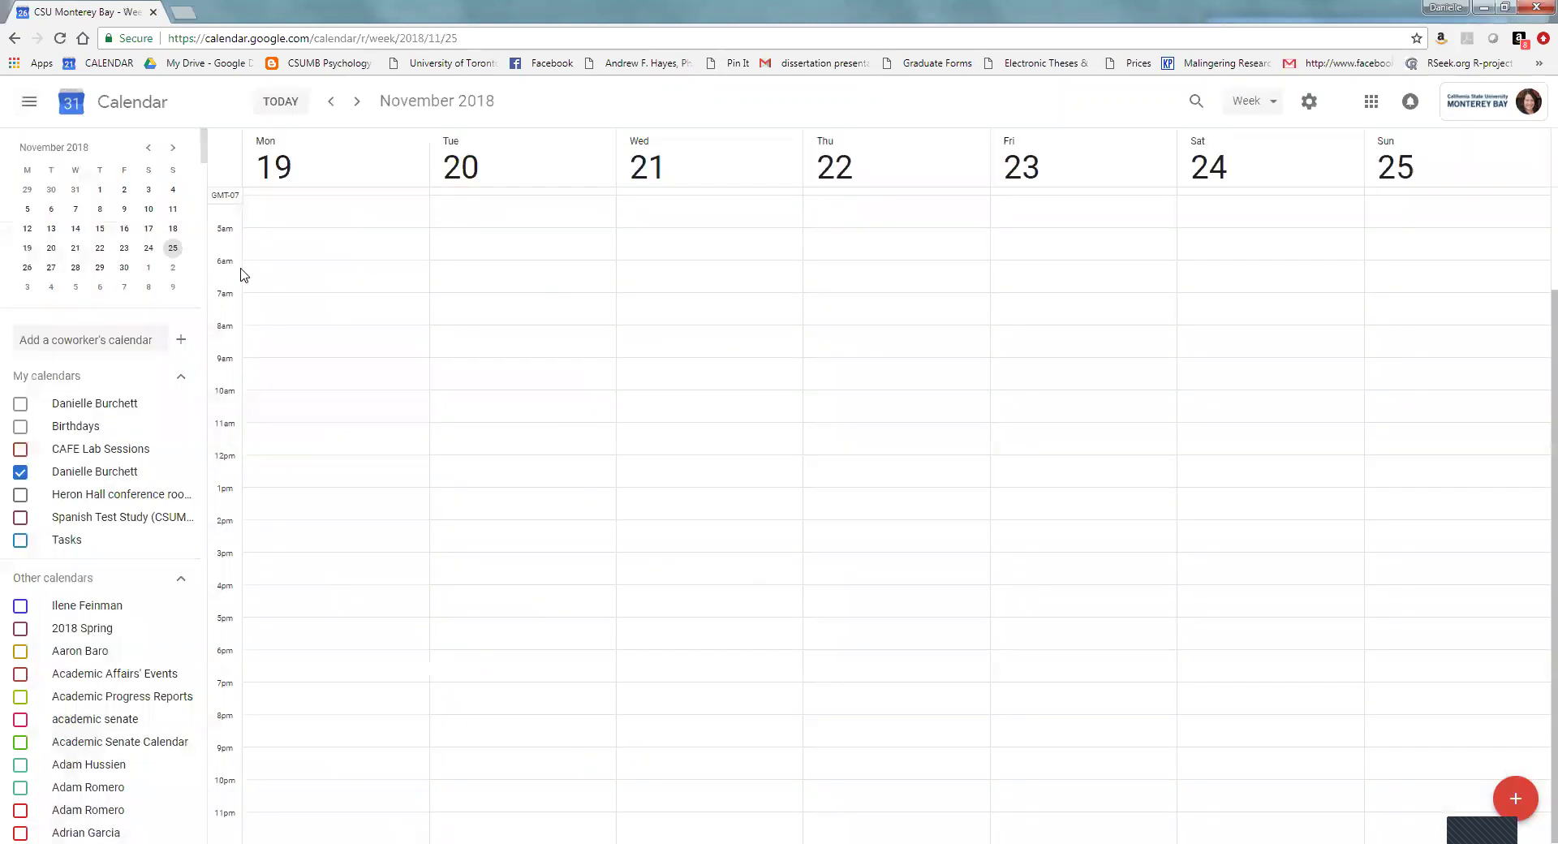